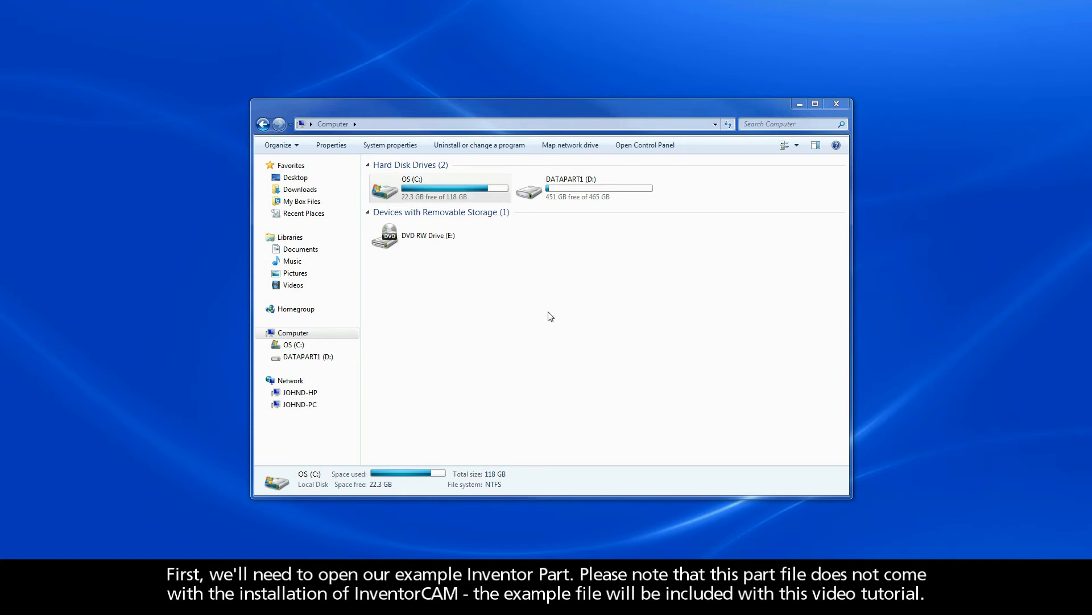
Locate the part file SimpleCover1.ipt in the Training folder on the C drive
{"action": "double_click", "coordinate": [422, 186]}
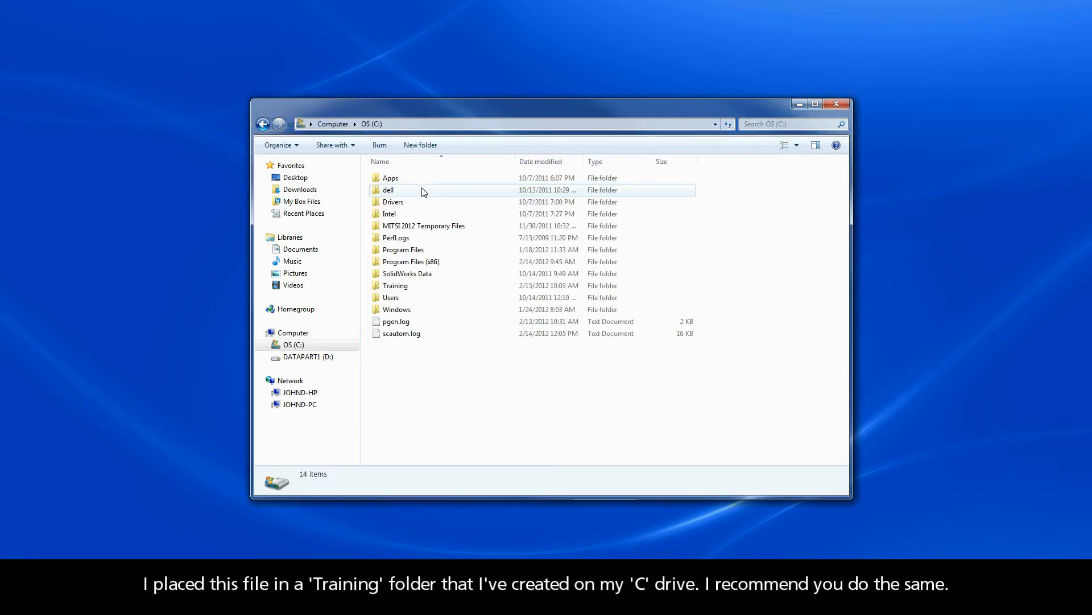
{"action": "double_click", "coordinate": [408, 288]}
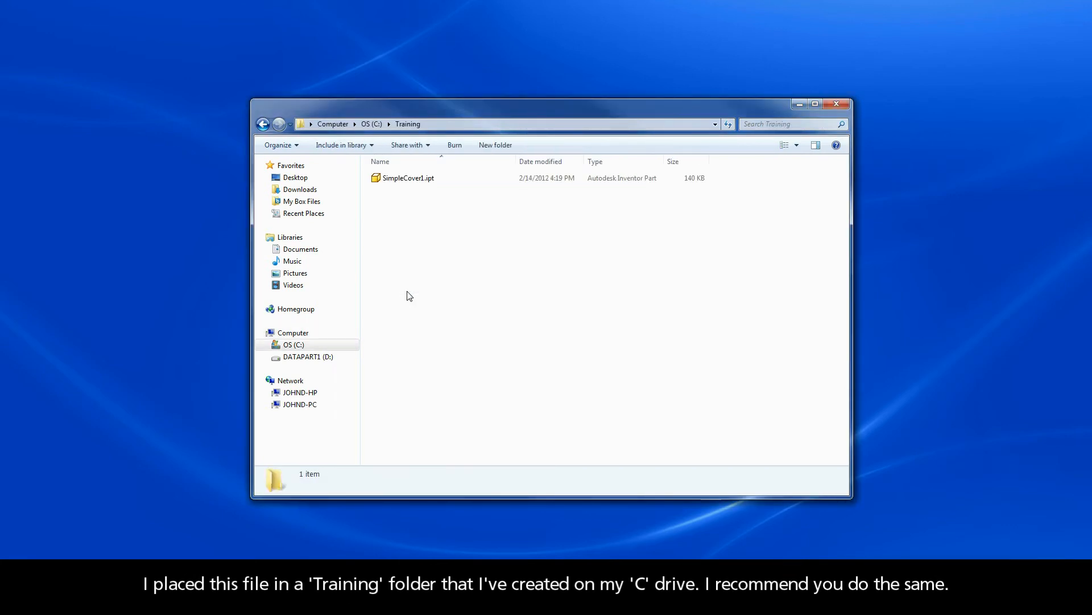
{"action": "left_click", "coordinate": [412, 181]}
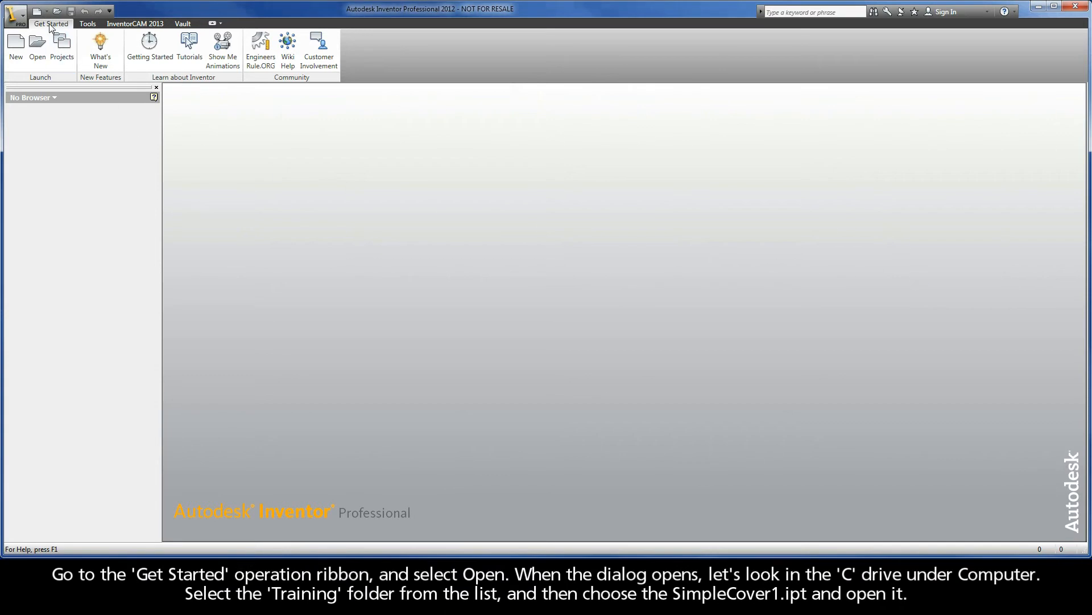
Open SimpleCover1.ipt in Inventor from the Training folder on the C drive
{"action": "left_click", "coordinate": [37, 60]}
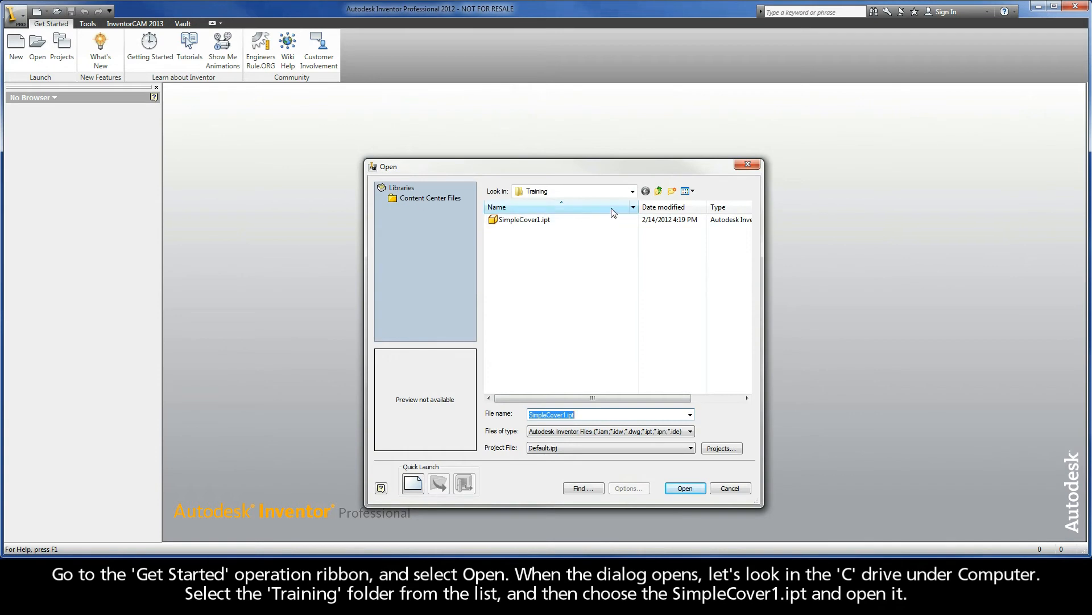
{"action": "left_click", "coordinate": [632, 192]}
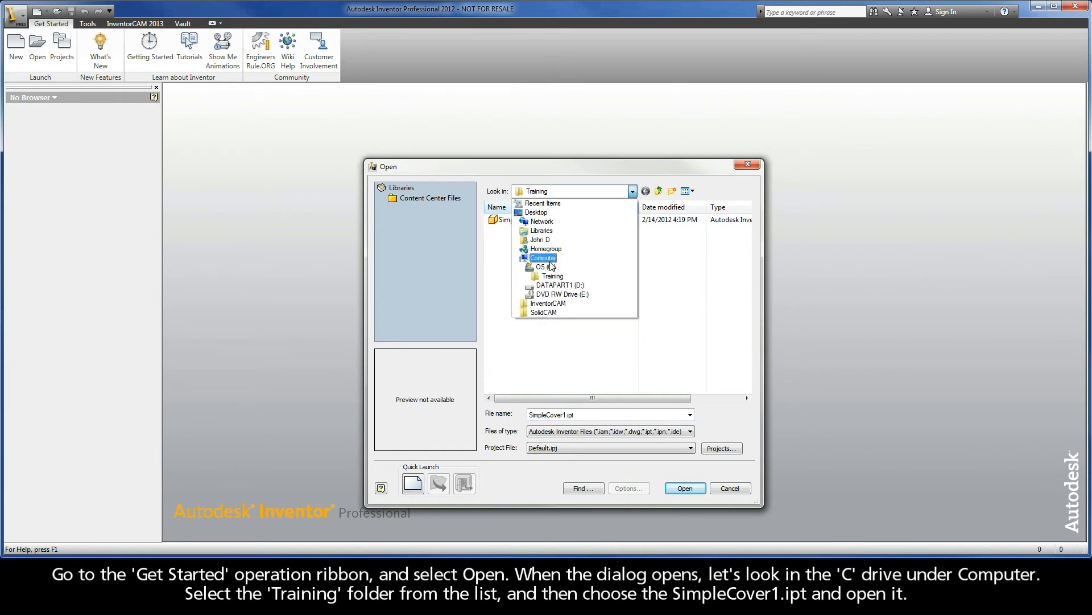
{"action": "left_click", "coordinate": [543, 267]}
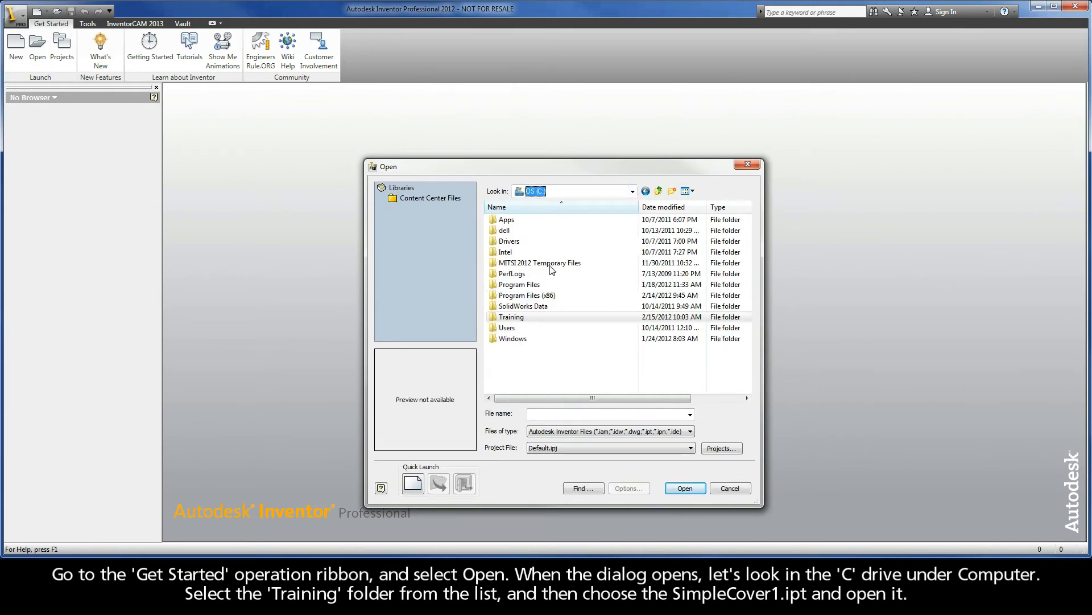
{"action": "double_click", "coordinate": [537, 318]}
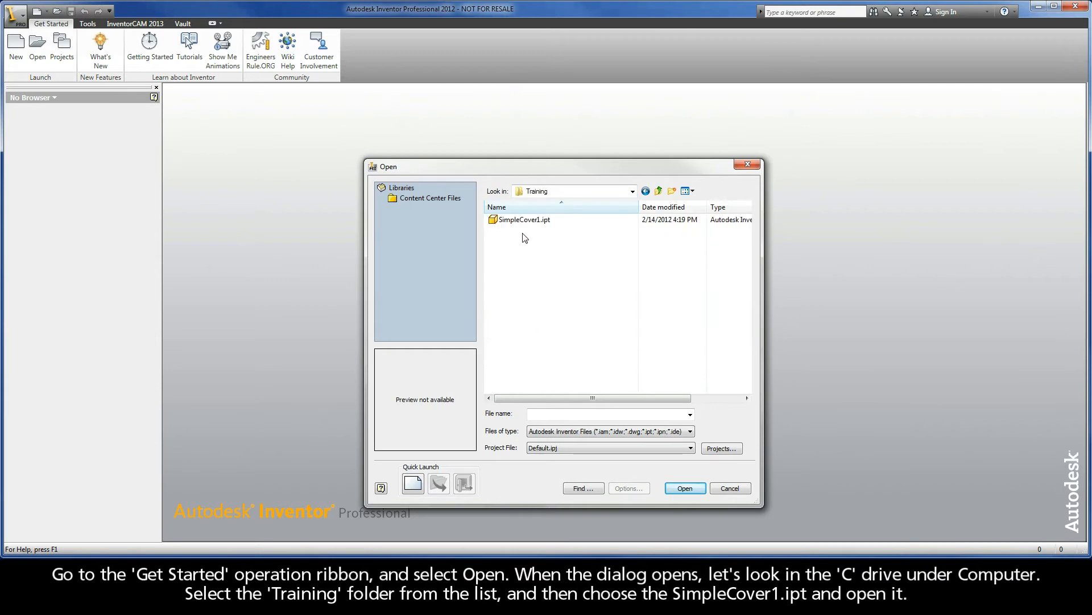
{"action": "left_click", "coordinate": [526, 221]}
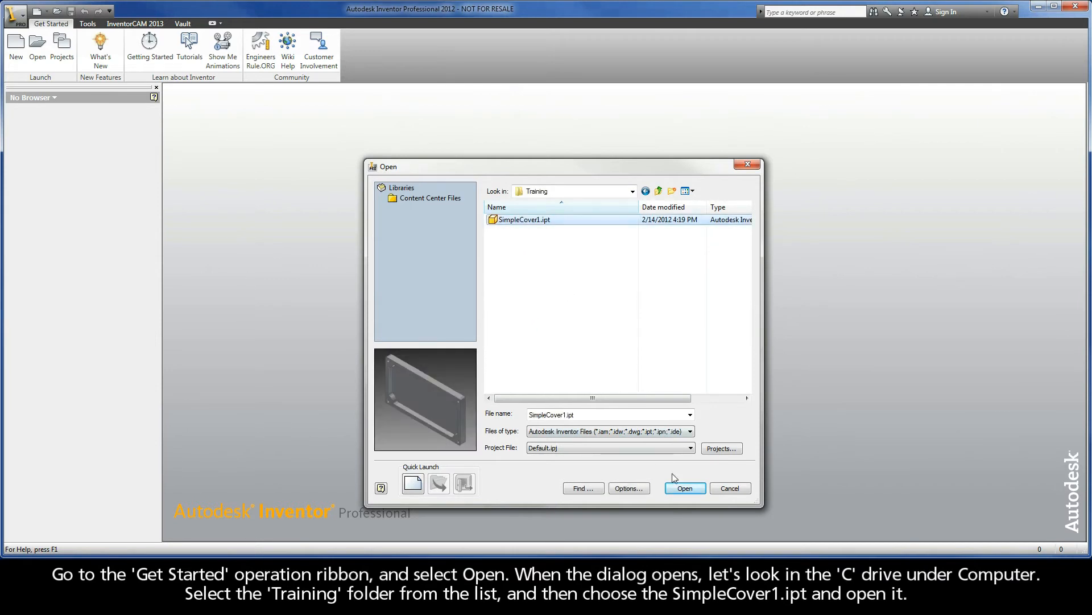
{"action": "left_click", "coordinate": [684, 490]}
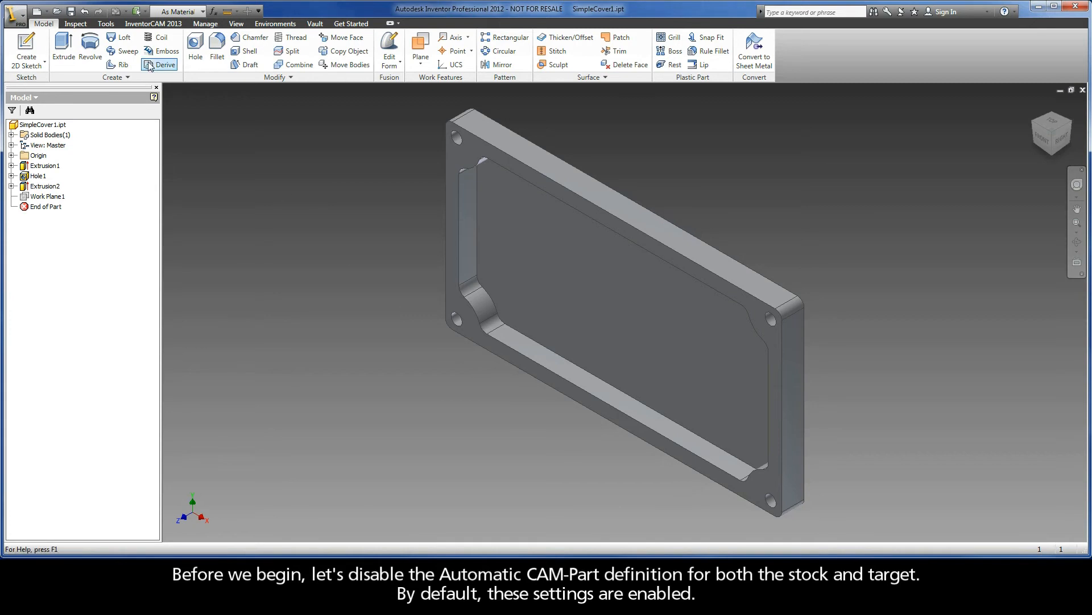
Disable Definition of Stock and Definition of Target under Automatic CAM-Part definition in the CAM settings
{"action": "left_click", "coordinate": [168, 26]}
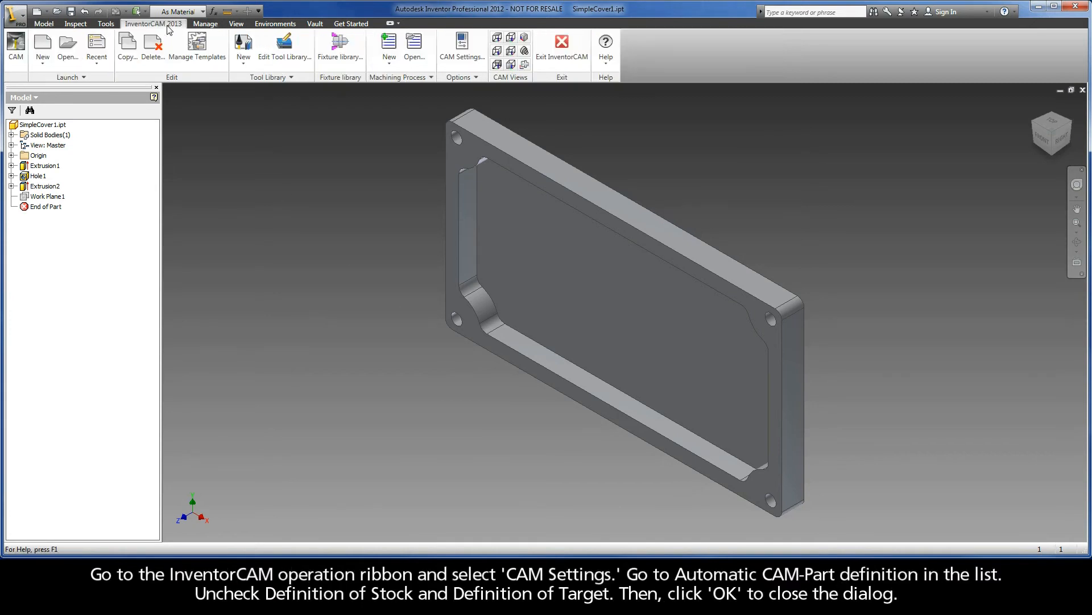
{"action": "left_click", "coordinate": [462, 66]}
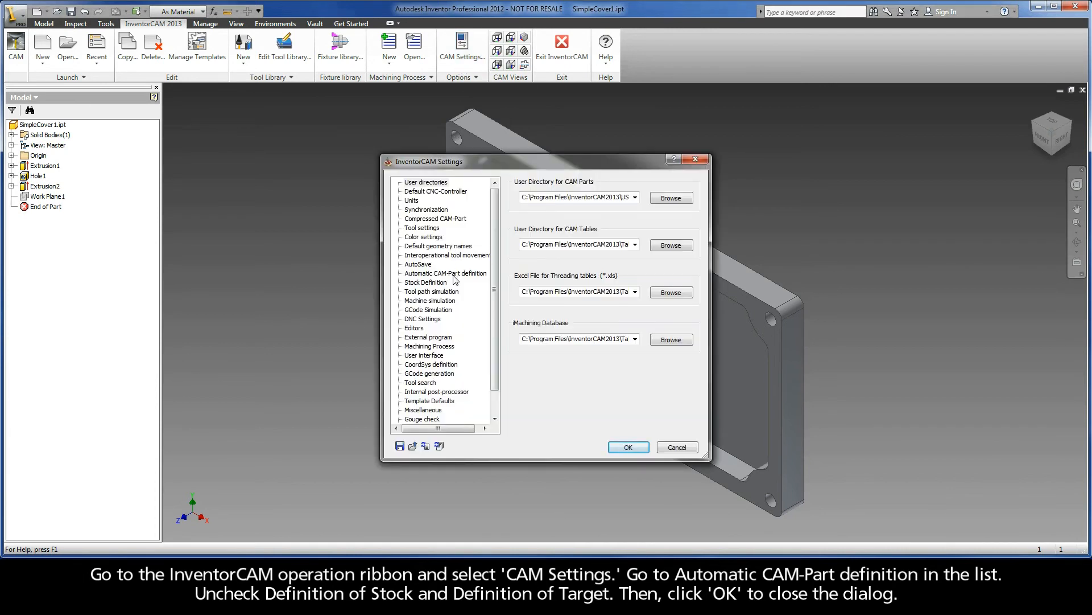
{"action": "left_click", "coordinate": [455, 273]}
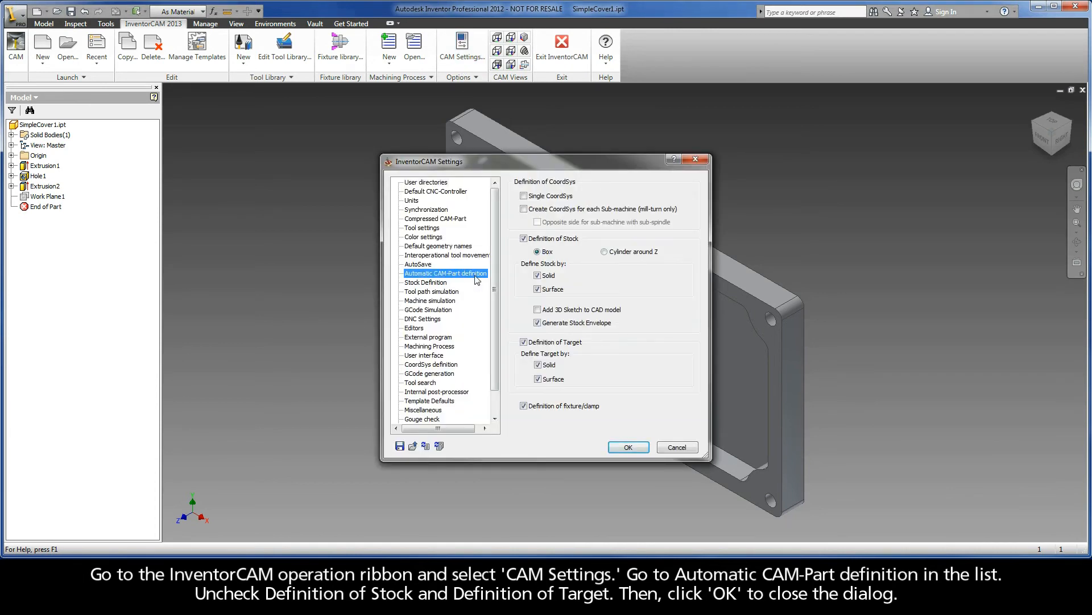
{"action": "left_click", "coordinate": [524, 238]}
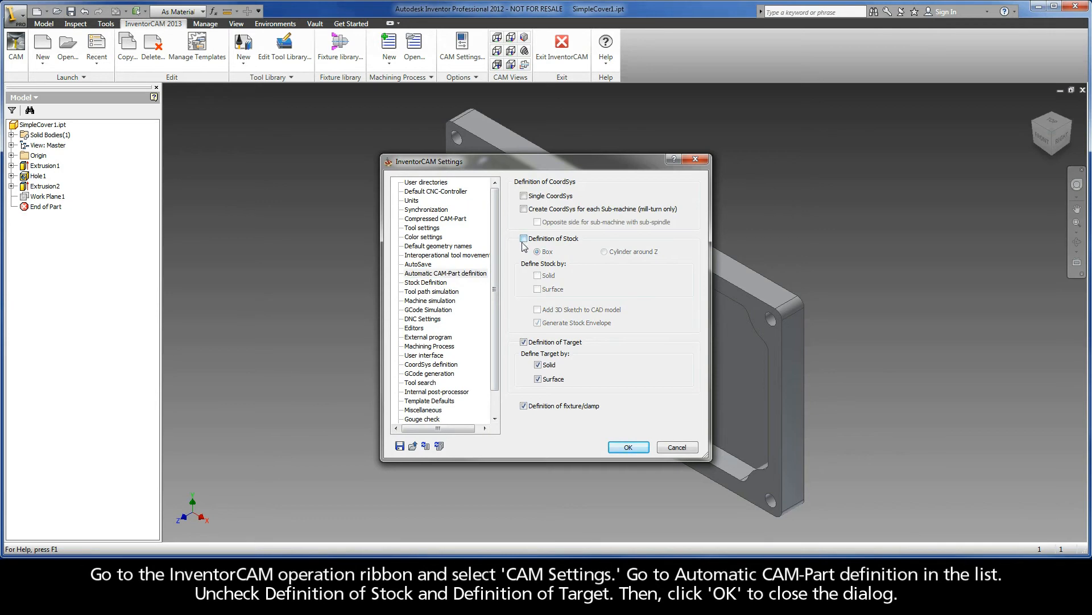
{"action": "left_click", "coordinate": [524, 342]}
{"action": "left_click", "coordinate": [616, 447]}
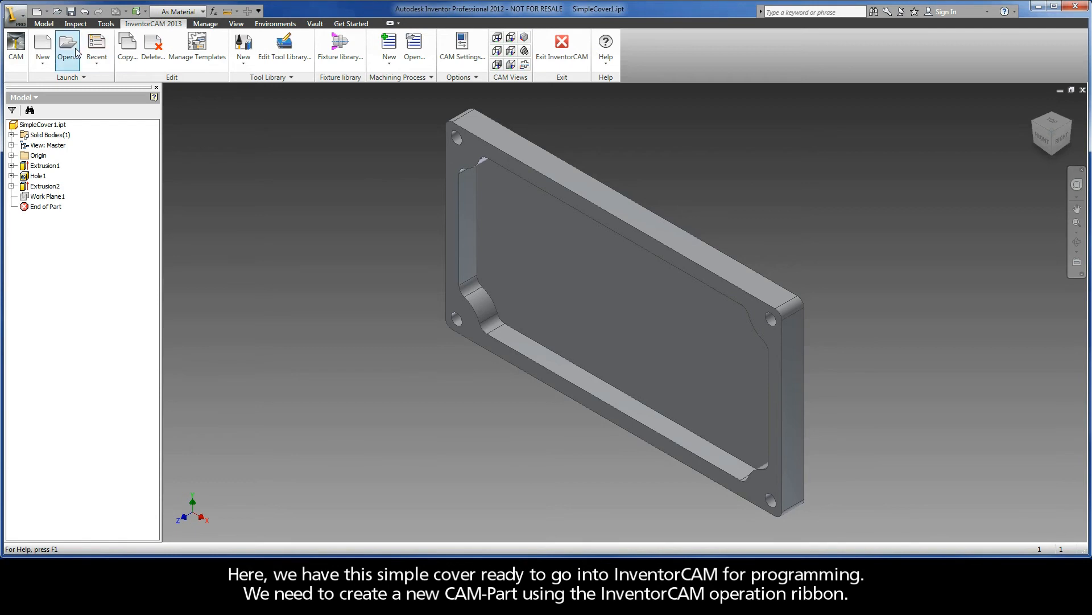
Set up a new milling CAM-Part that uses the model file directory, comparing it with the default user directory for CAM parts
{"action": "left_click", "coordinate": [44, 60]}
{"action": "left_click", "coordinate": [57, 79]}
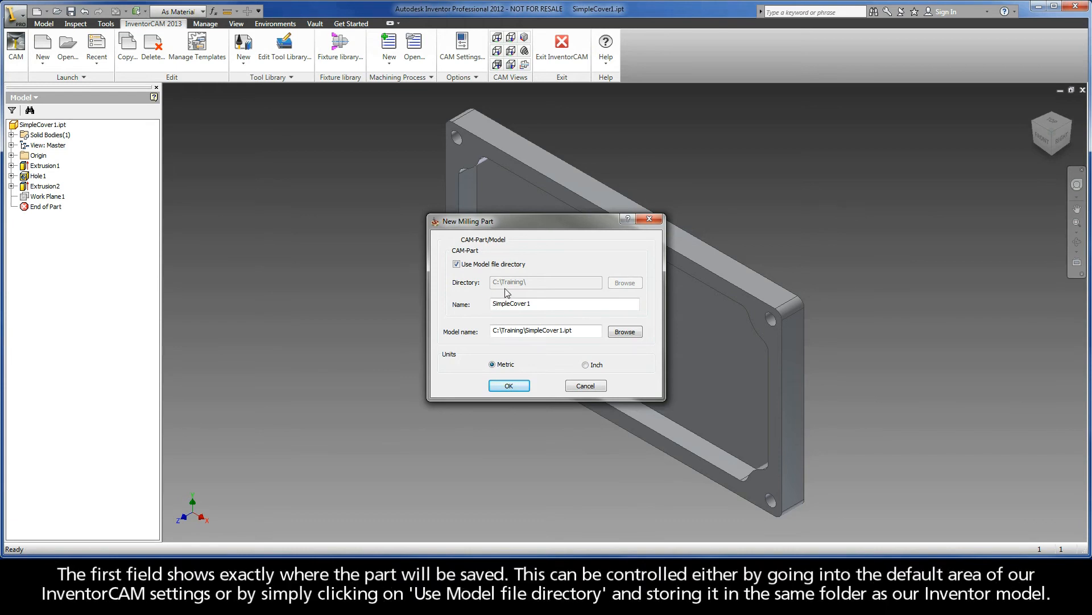
{"action": "left_click", "coordinate": [457, 264]}
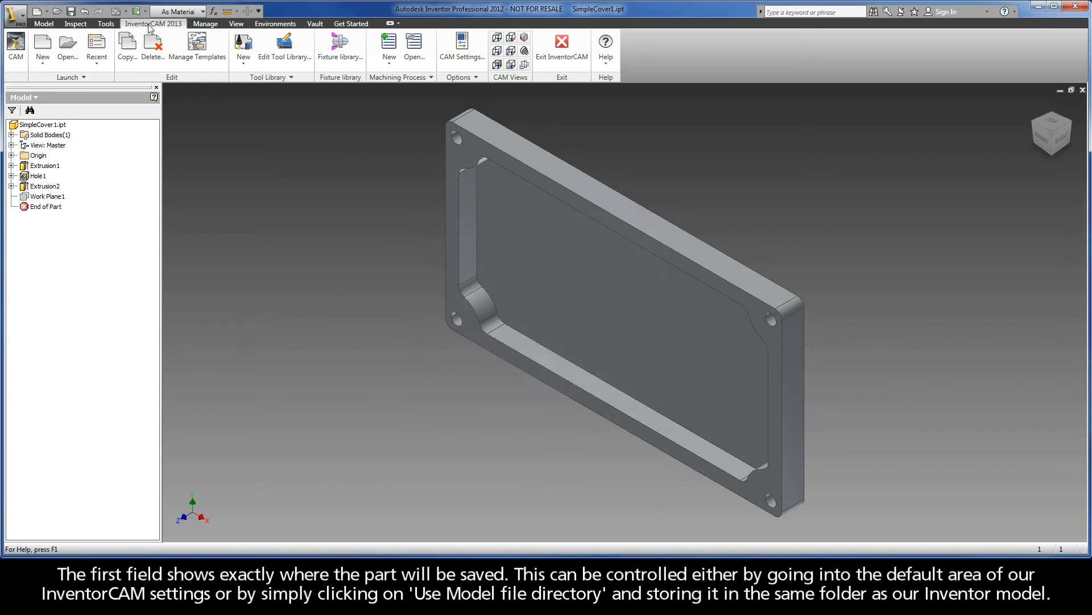
{"action": "left_click", "coordinate": [449, 59]}
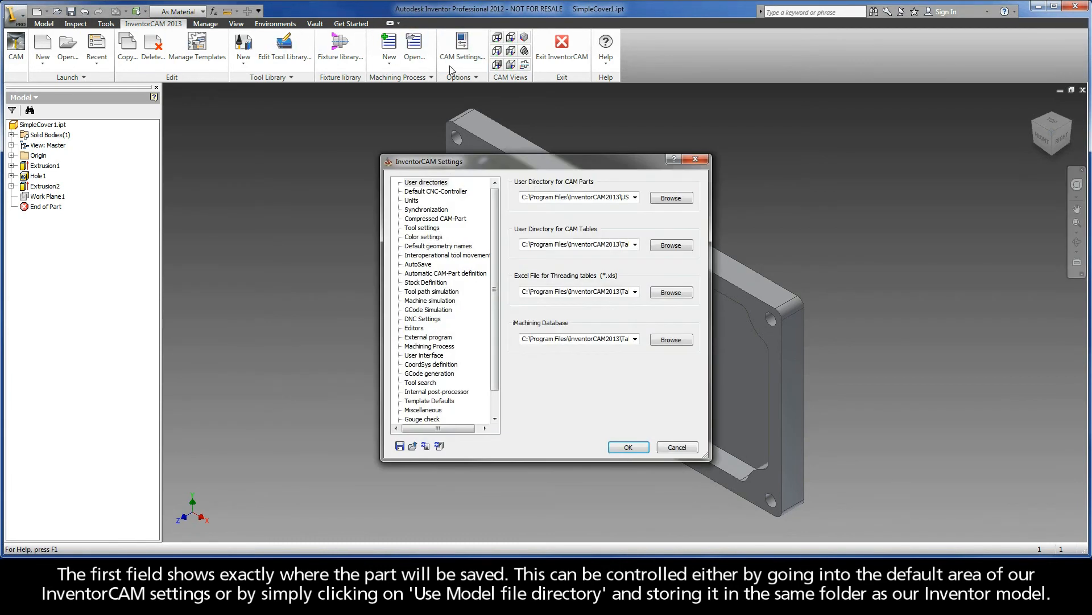
{"action": "left_click", "coordinate": [526, 197]}
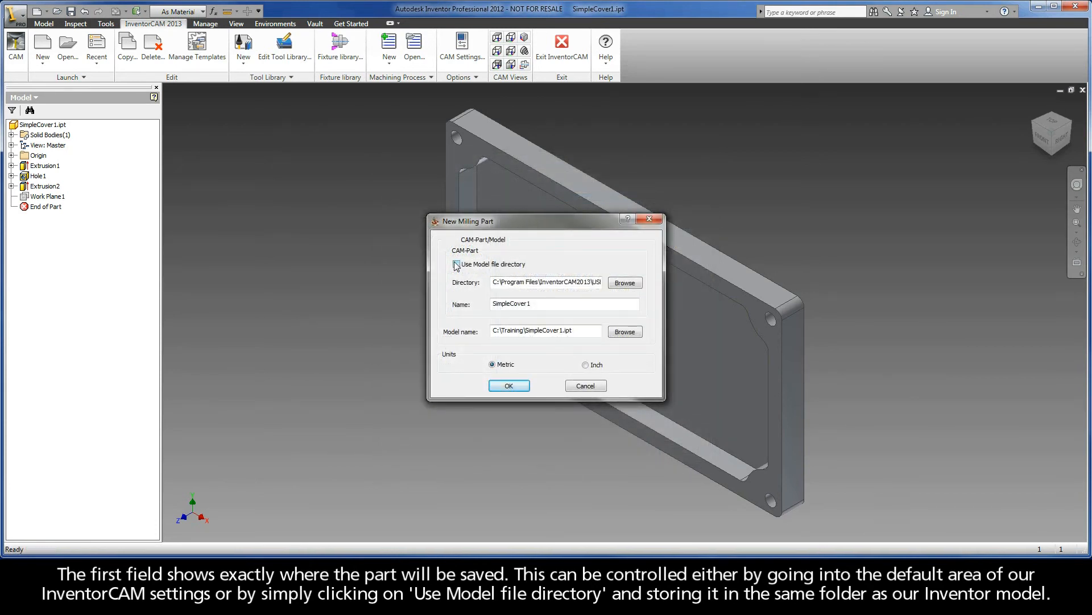
{"action": "left_click", "coordinate": [457, 265]}
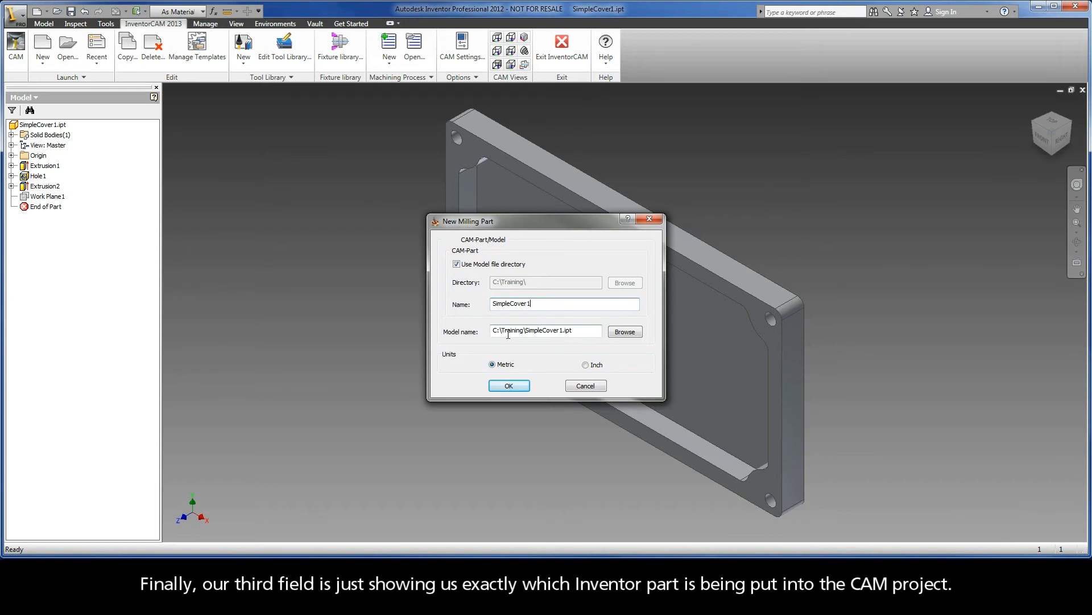
Create the CAM-Part from the SimpleCover1.ipt model and set its CNC machine to gMilling_Haas_3x
{"action": "left_click_drag", "start_coordinate": [525, 331], "coordinate": [576, 332]}
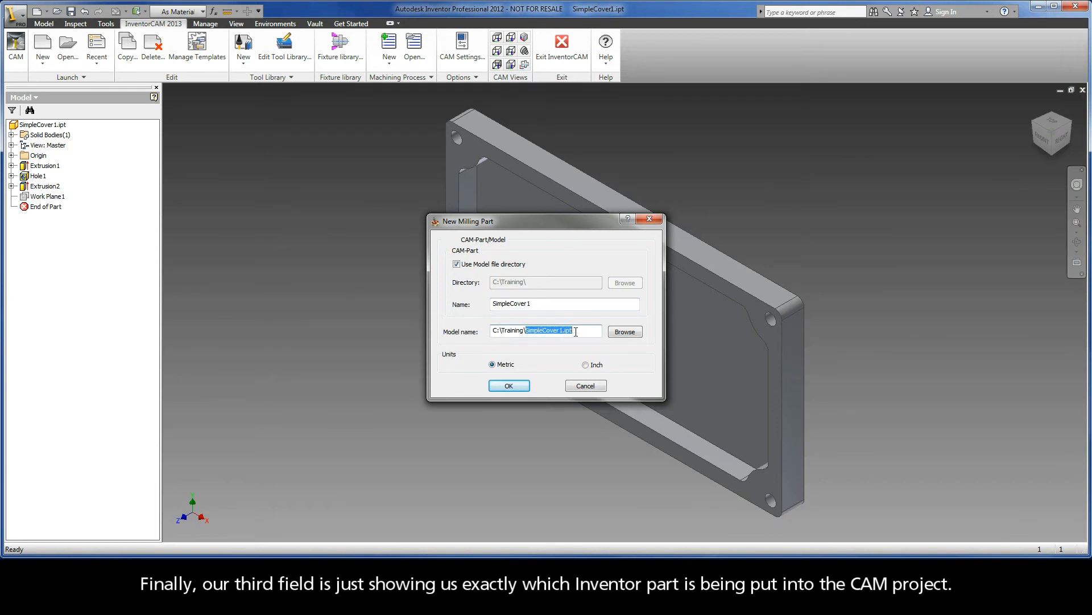
{"action": "left_click", "coordinate": [510, 387]}
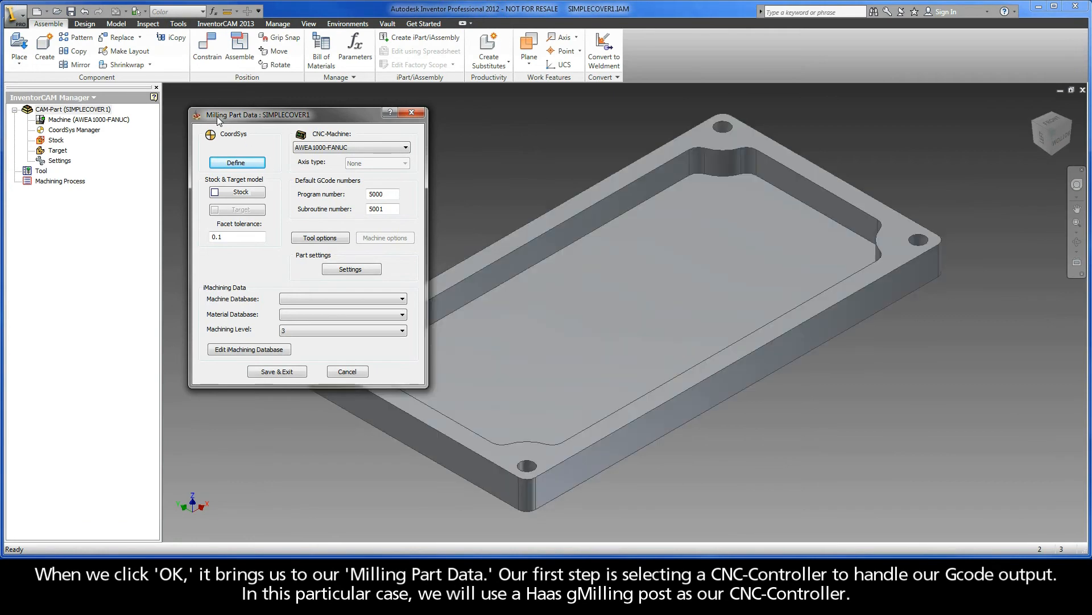
{"action": "left_click", "coordinate": [378, 149]}
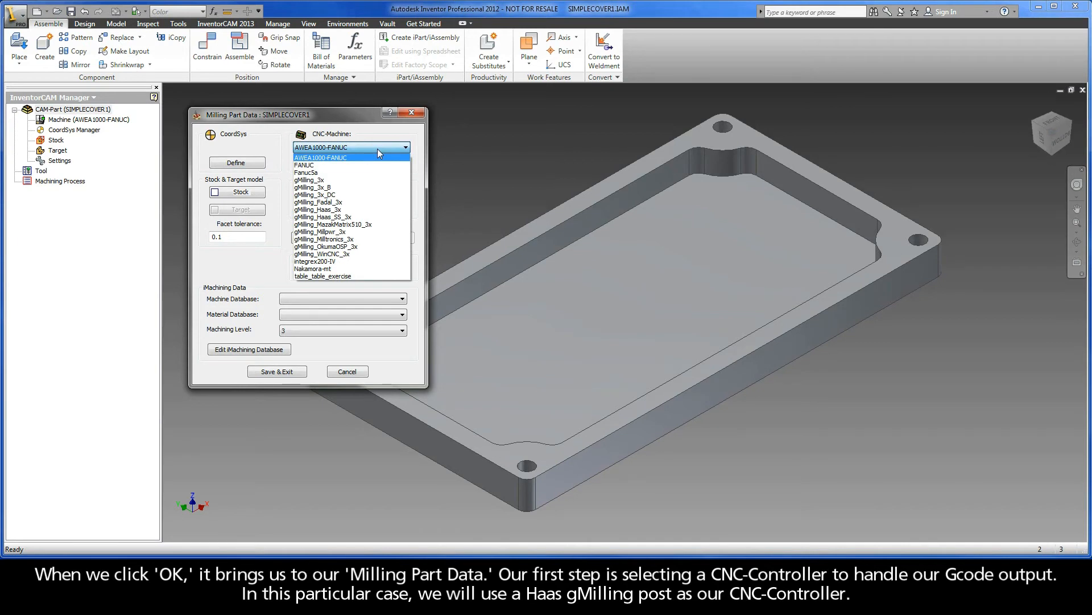
{"action": "left_click", "coordinate": [343, 210]}
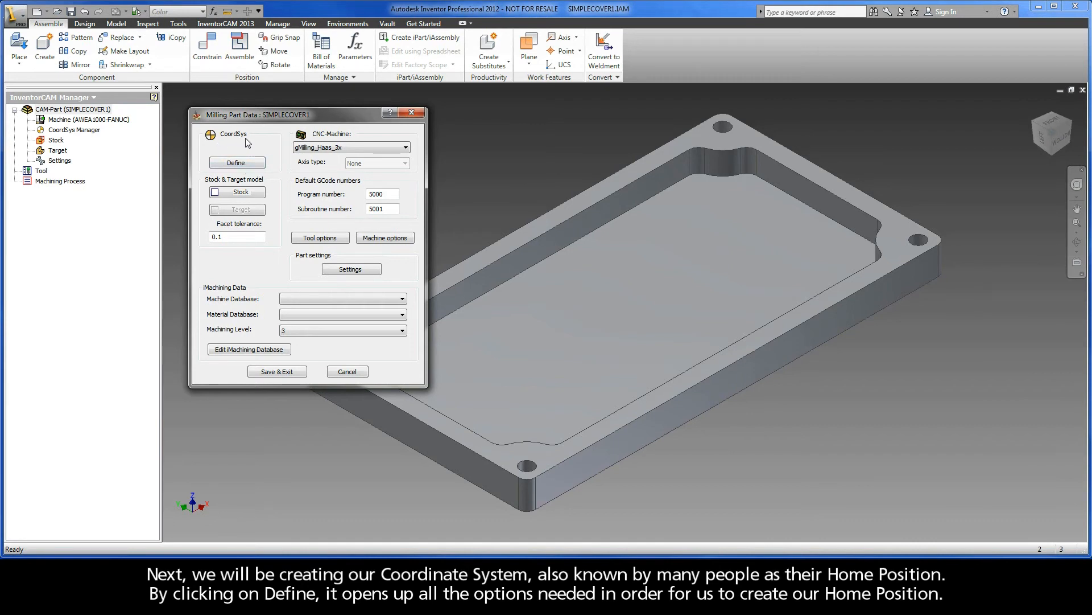
Define the CoordSys from the pocket floor face, placing its origin at the top center of the model box
{"action": "left_click", "coordinate": [238, 163]}
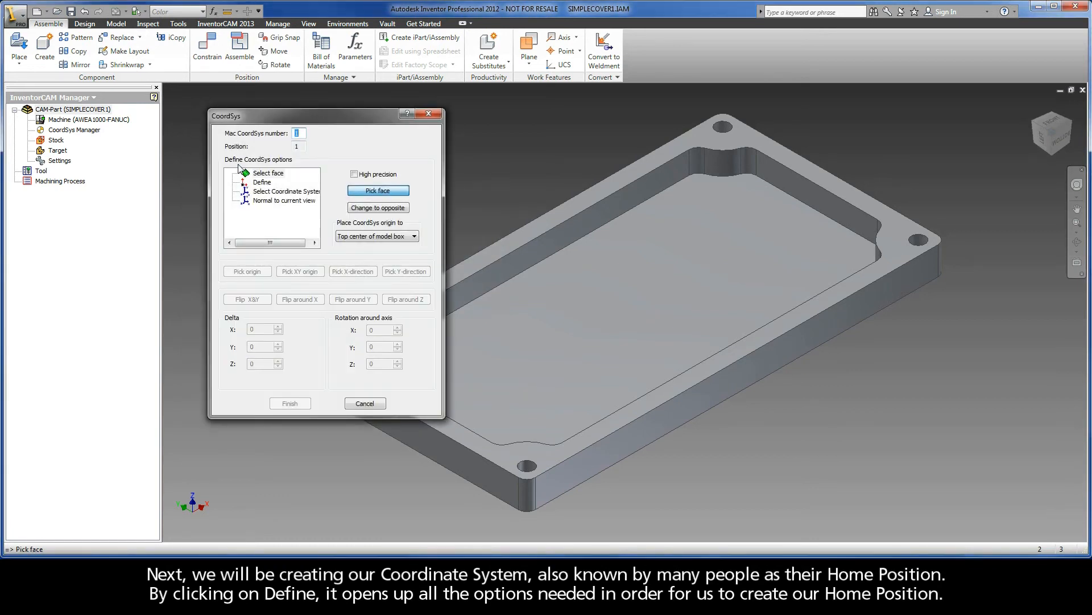
{"action": "left_click", "coordinate": [268, 174]}
{"action": "left_click", "coordinate": [615, 319]}
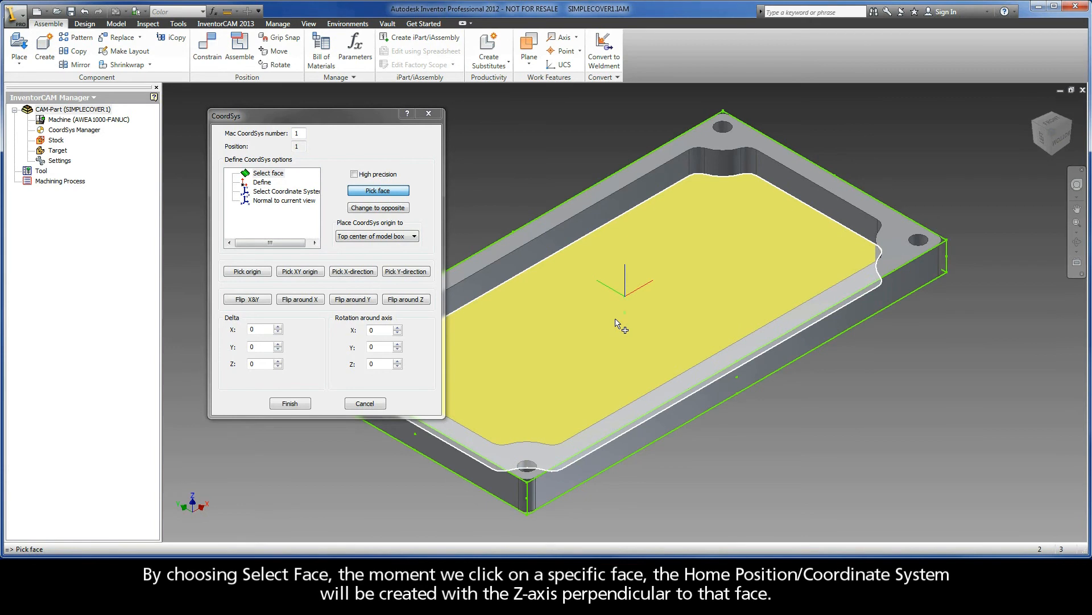
{"action": "mouse_move", "coordinate": [617, 322]}
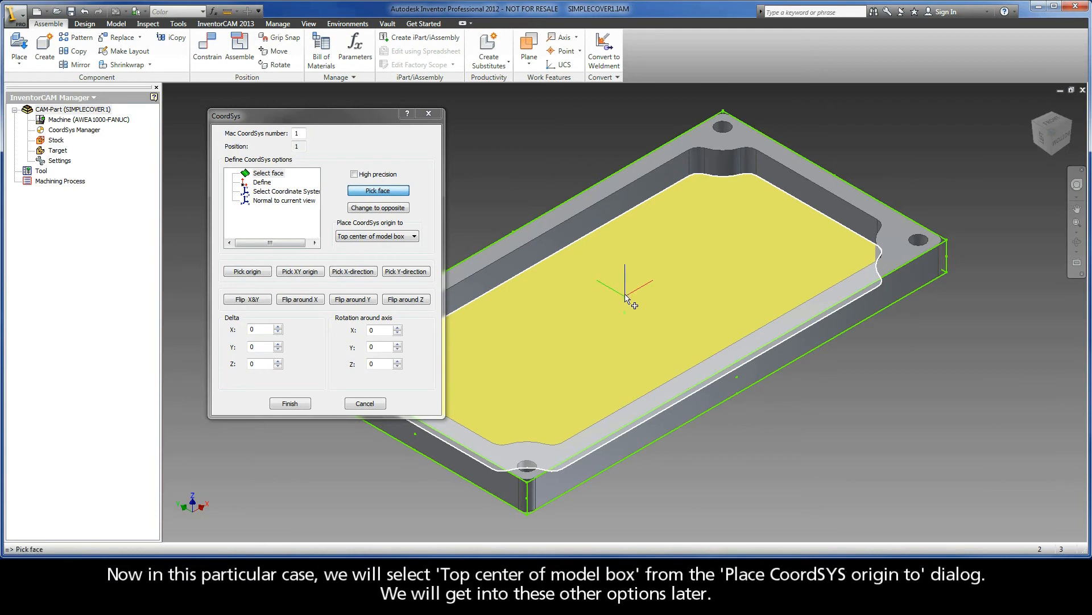
{"action": "mouse_move", "coordinate": [626, 298]}
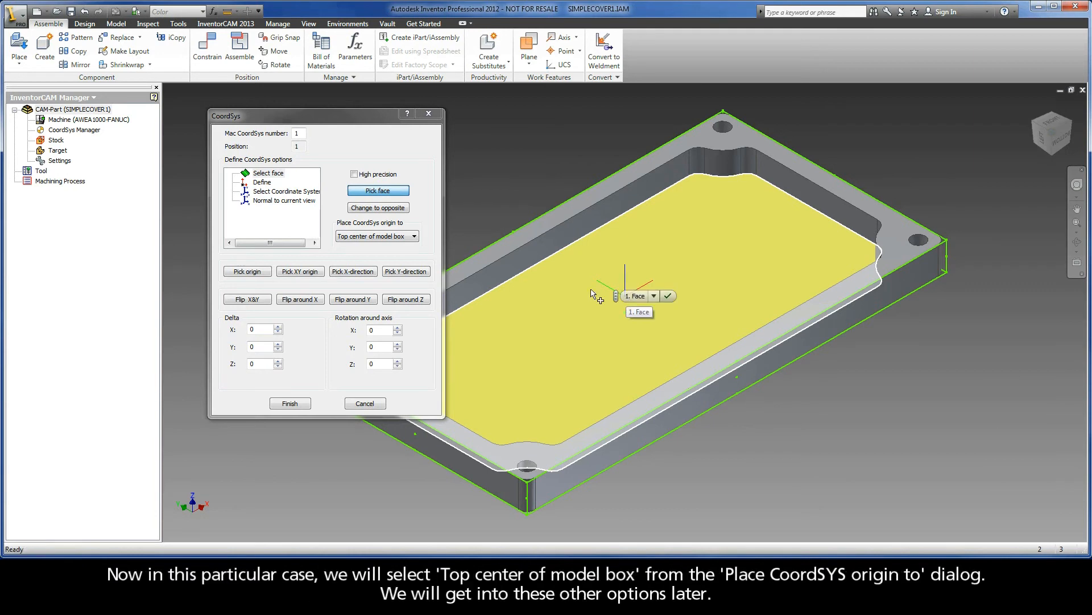
{"action": "left_click", "coordinate": [627, 298]}
{"action": "left_click", "coordinate": [381, 238]}
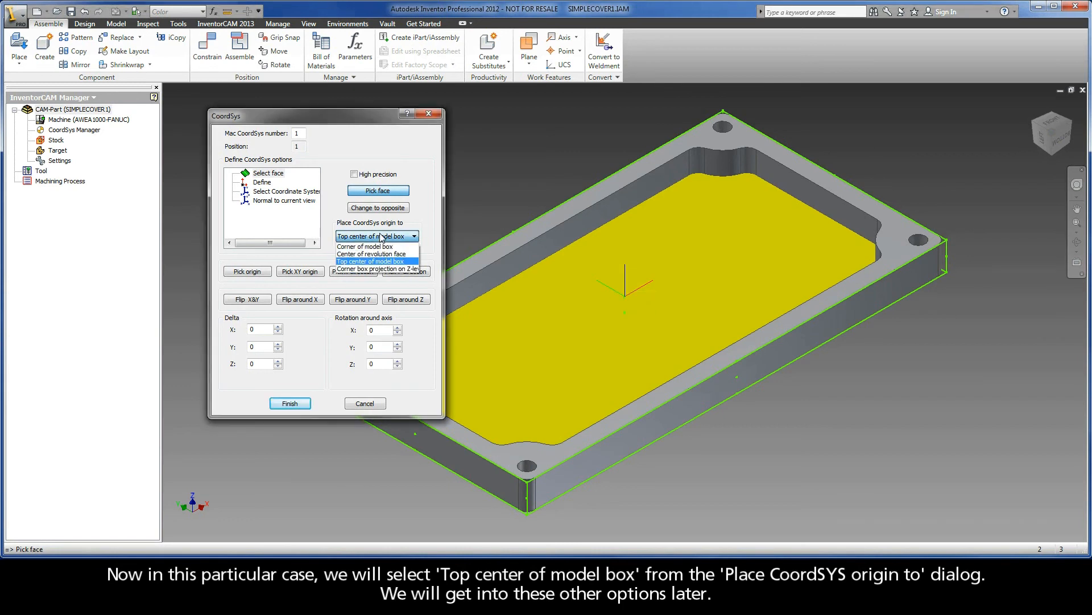
{"action": "left_click", "coordinate": [374, 260]}
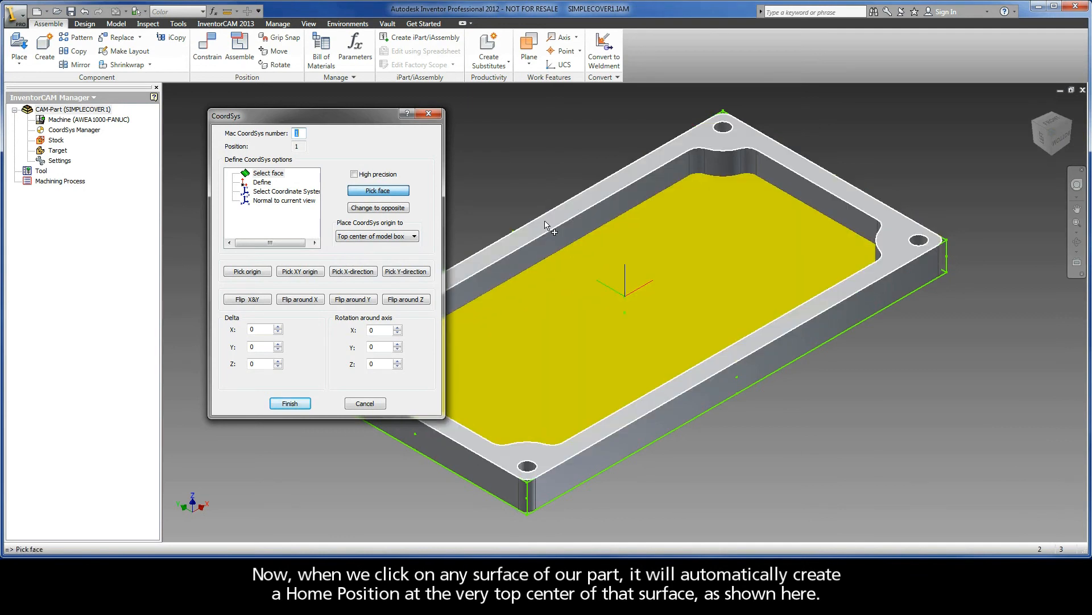
Try the cover's upper rim face for the CoordSys, and reselect the pocket floor face
{"action": "left_click", "coordinate": [545, 224]}
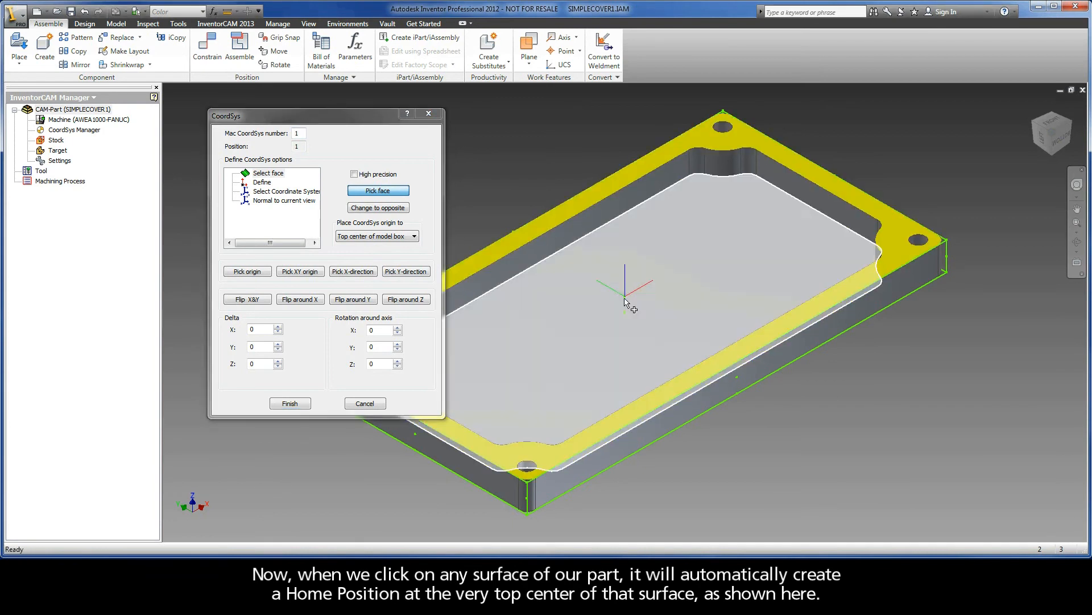
{"action": "mouse_move", "coordinate": [763, 428]}
{"action": "middle_mouse_down", "text": "shift"}
{"action": "mouse_move", "coordinate": [768, 342]}
{"action": "mouse_move", "coordinate": [763, 425]}
{"action": "middle_mouse_up", "text": "shift"}
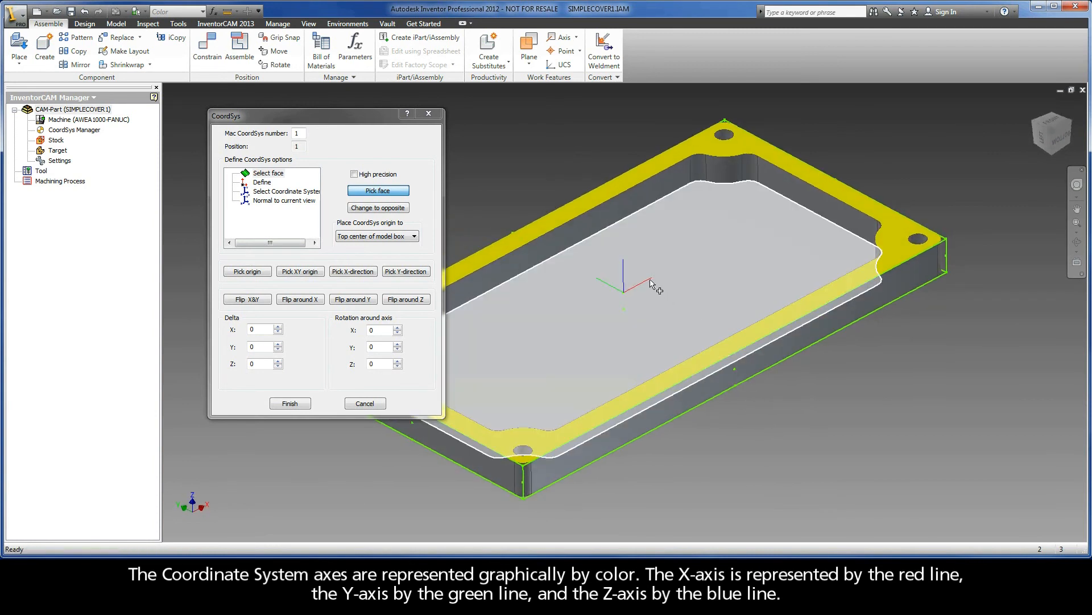
{"action": "left_click", "coordinate": [614, 288]}
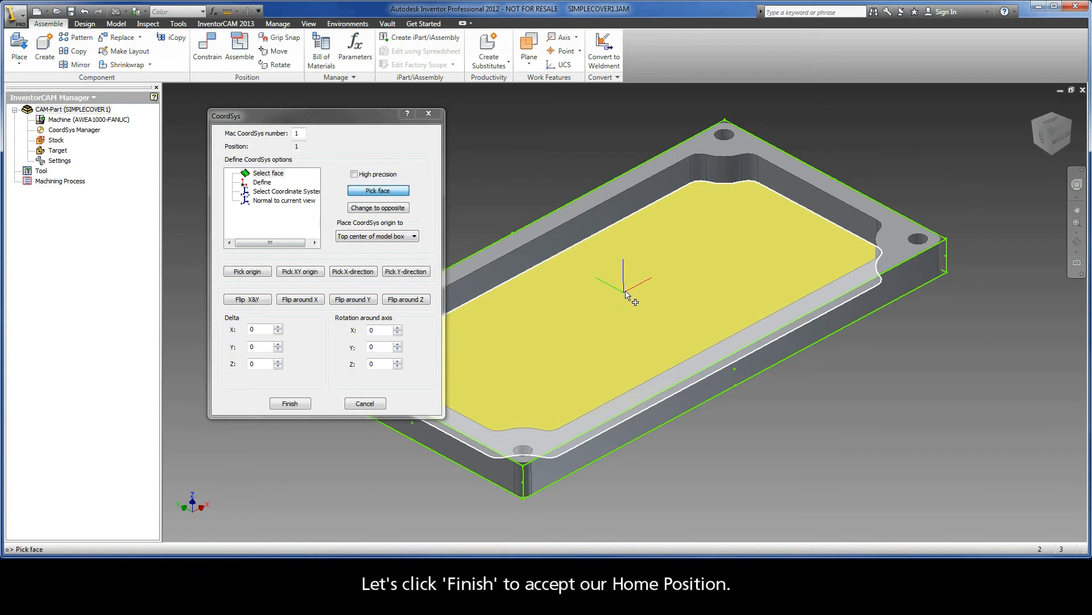
Finish the CoordSys placement and accept the default Z levels in its data
{"action": "left_click", "coordinate": [288, 404]}
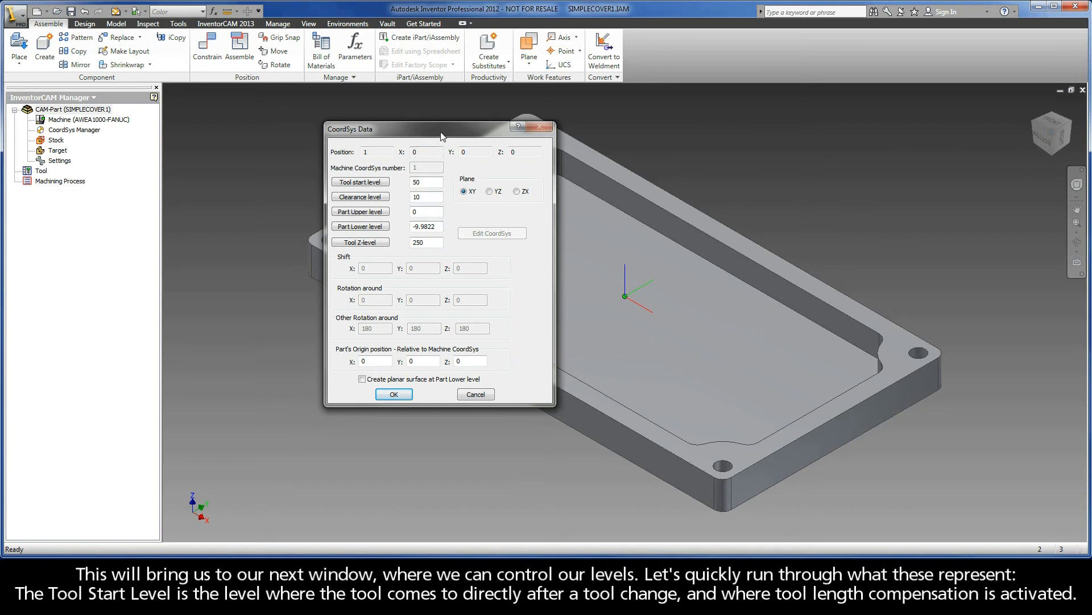
{"action": "left_click_drag", "start_coordinate": [442, 132], "coordinate": [313, 119]}
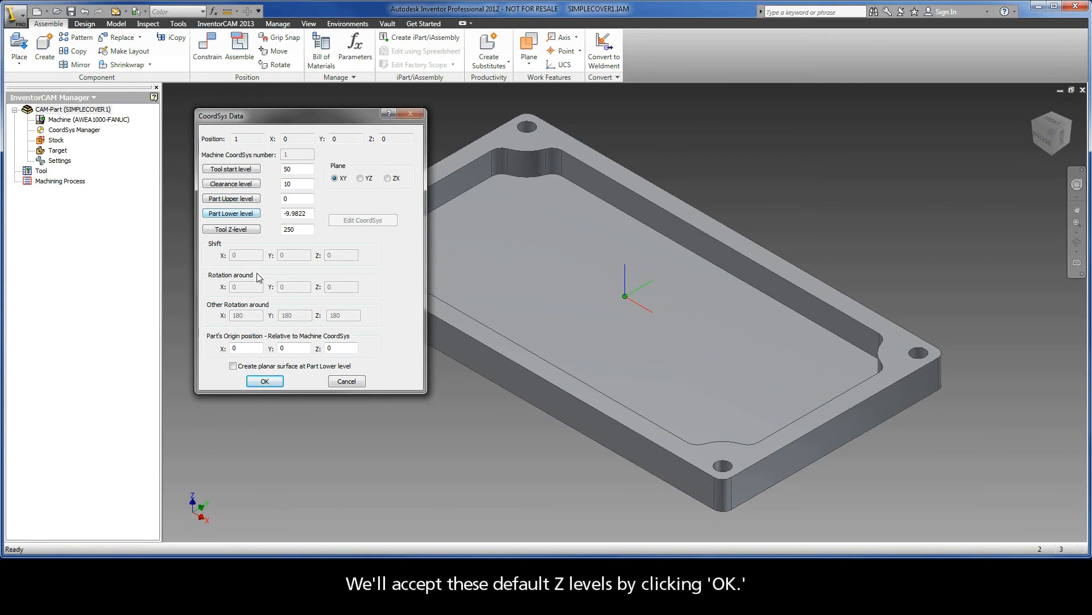
{"action": "left_click", "coordinate": [265, 381]}
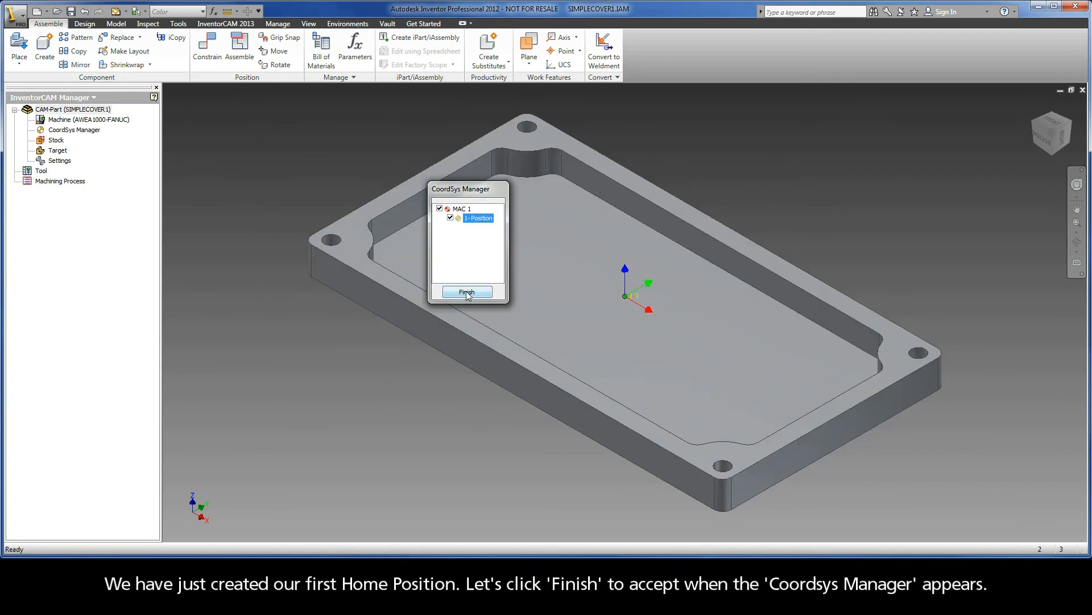
Accept the home position in the CoordSys Manager and define the stock as a box around the cover solid
{"action": "left_click", "coordinate": [466, 292]}
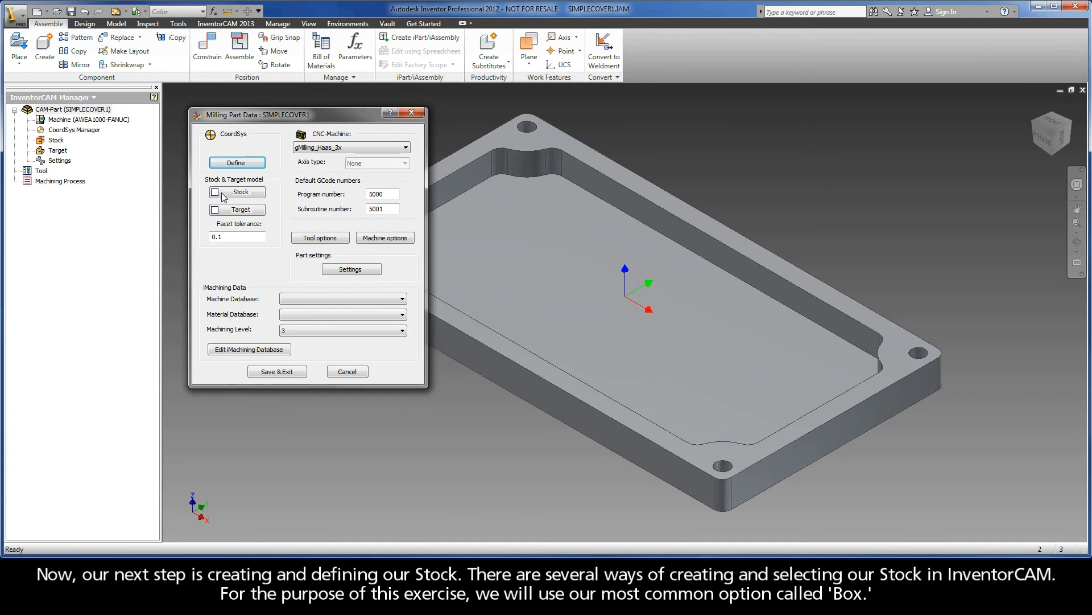
{"action": "left_click", "coordinate": [241, 192]}
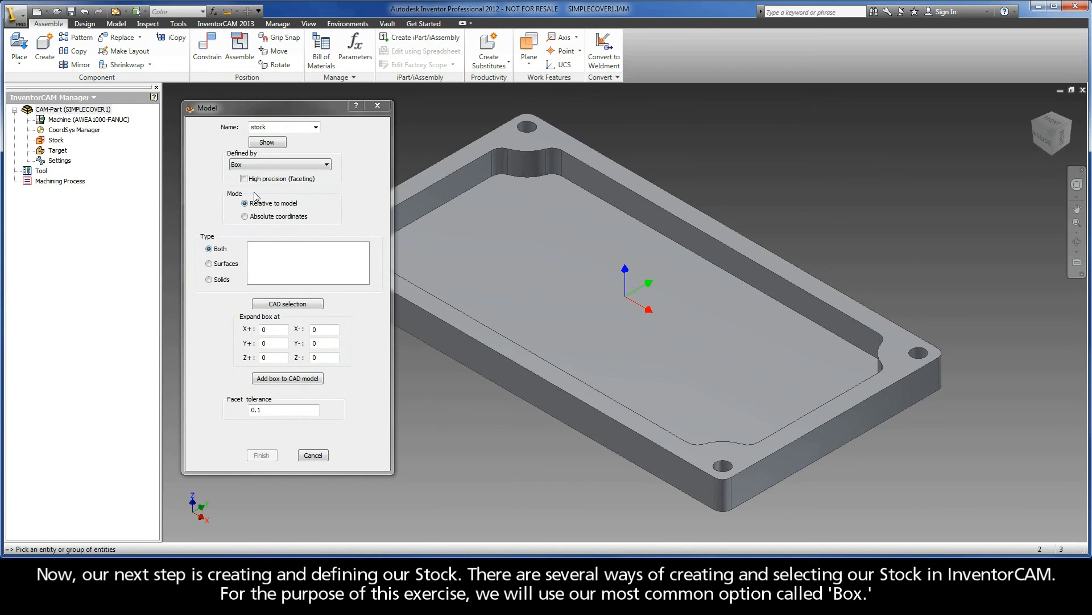
{"action": "left_click", "coordinate": [327, 165]}
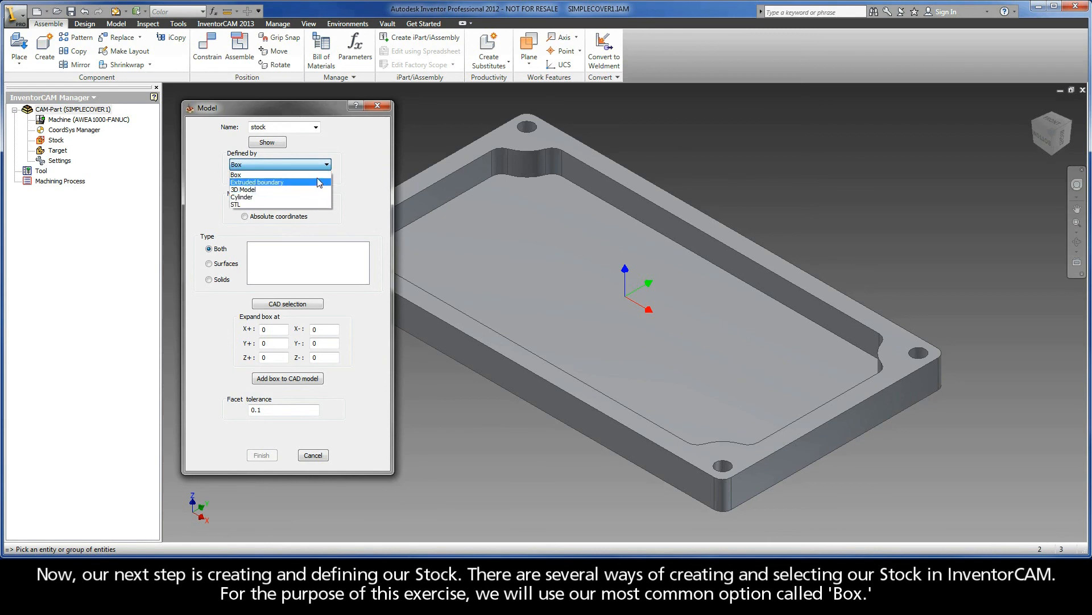
{"action": "left_click", "coordinate": [356, 179]}
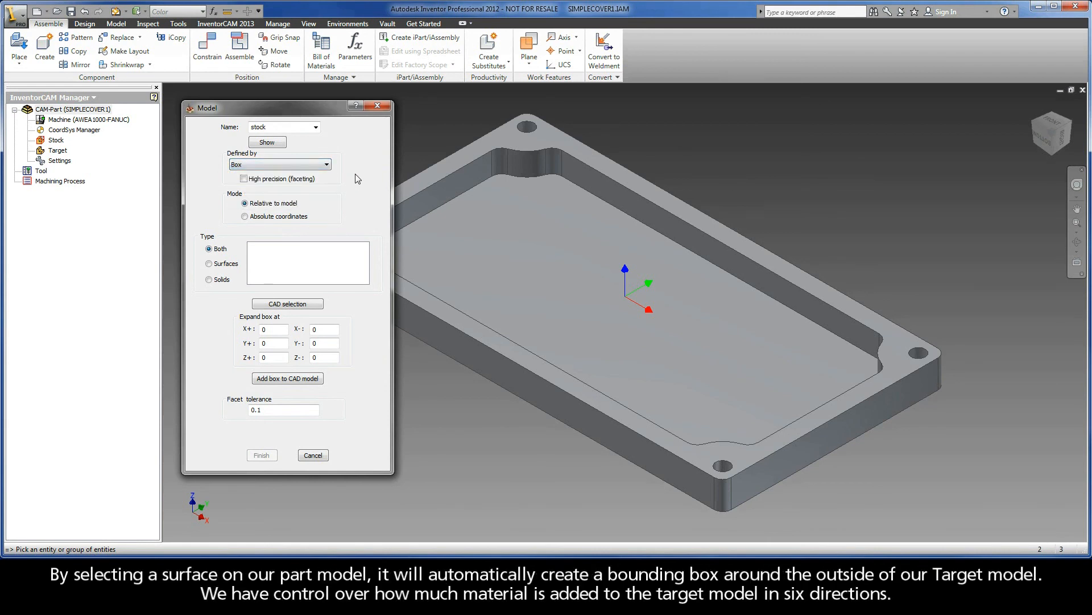
{"action": "left_click", "coordinate": [469, 156]}
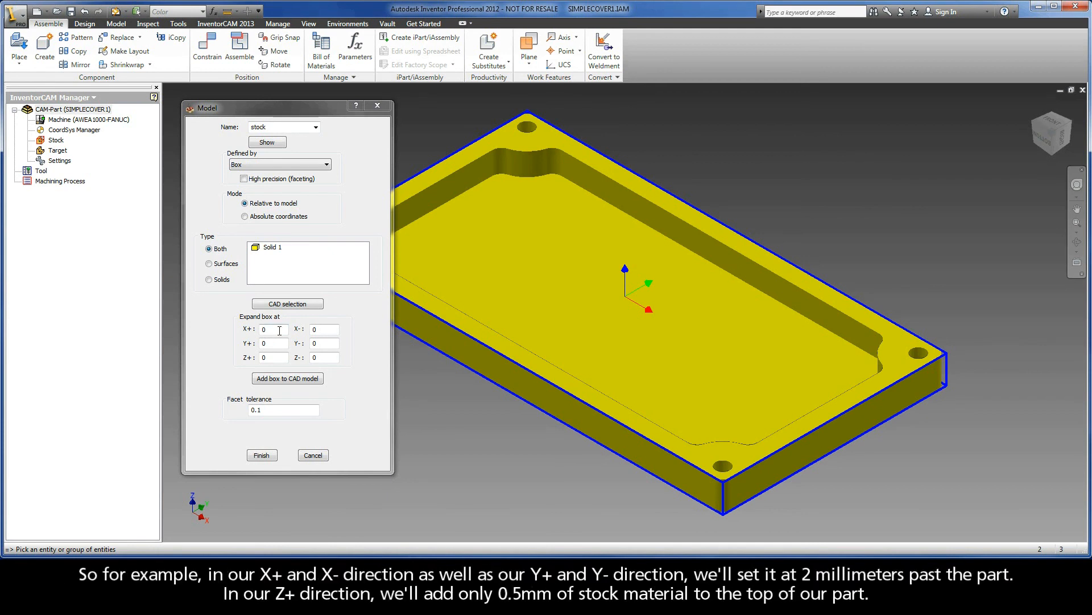
Expand the stock box by 2 mm in each of the X+, X-, Y+ and Y- directions
{"action": "double_click", "coordinate": [279, 330]}
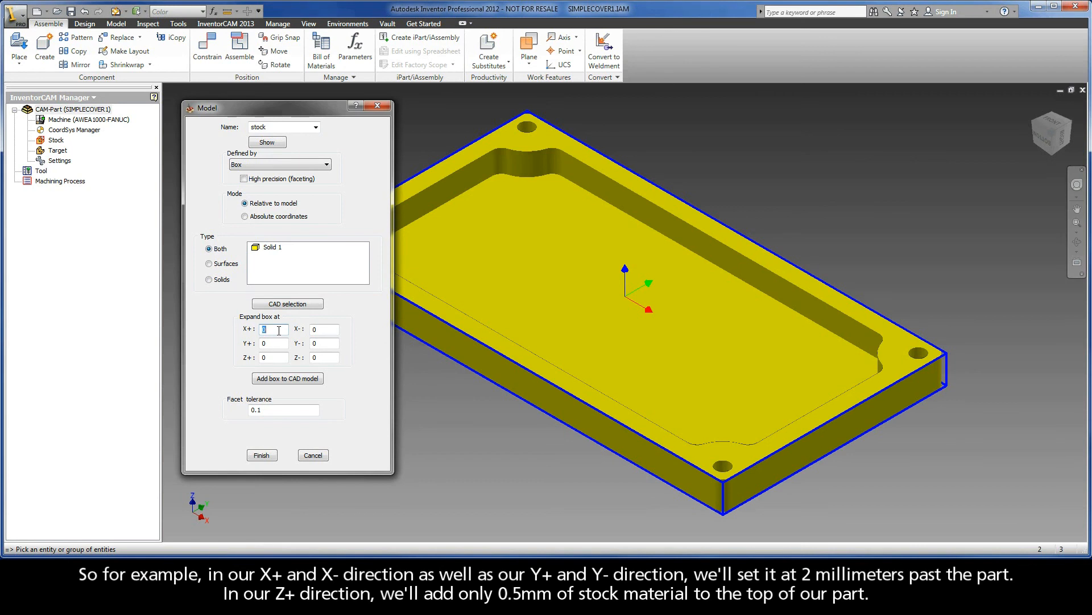
{"action": "type", "text": "2"}
{"action": "double_click", "coordinate": [318, 329]}
{"action": "type", "text": "2"}
{"action": "double_click", "coordinate": [269, 343]}
{"action": "type", "text": "2"}
{"action": "double_click", "coordinate": [328, 344]}
{"action": "type", "text": "2"}
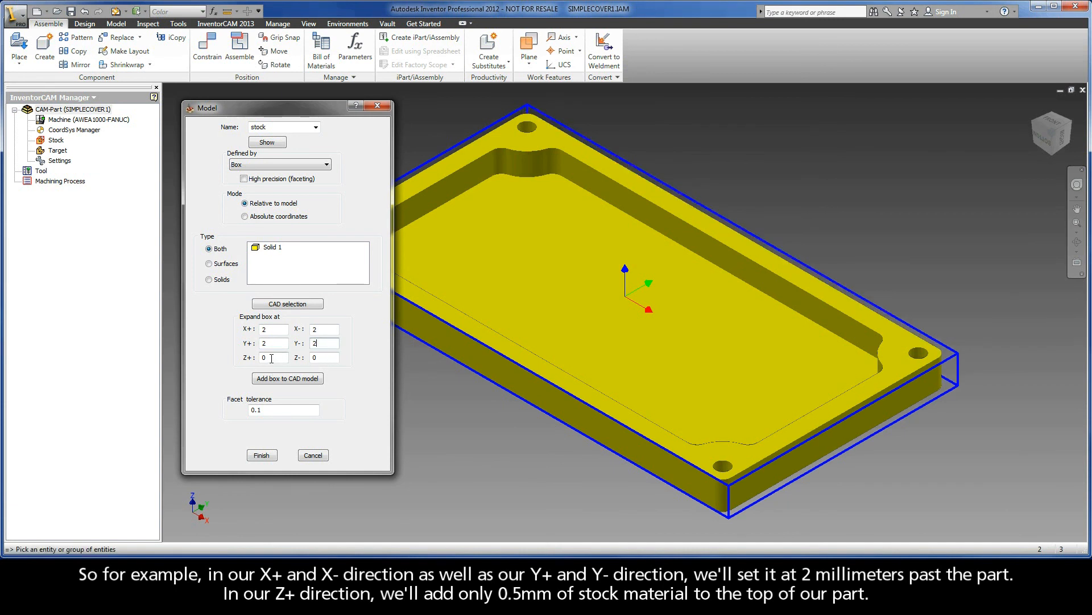
Expand the stock box by 0.5 mm in Z+ and 5 mm in Z-, and finish the stock with its box added to the CAD model
{"action": "left_click", "coordinate": [271, 358]}
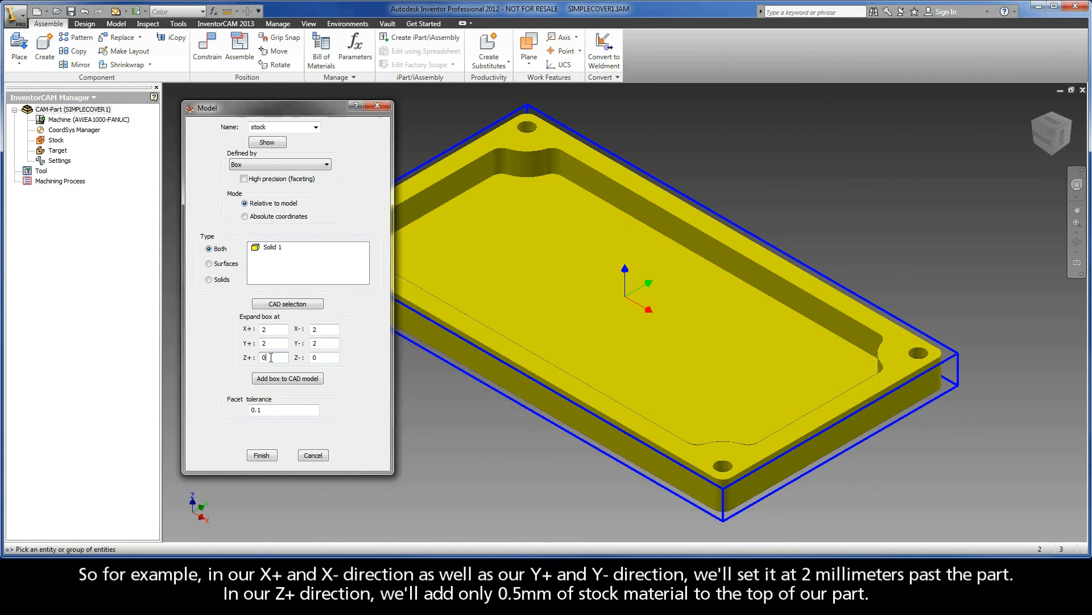
{"action": "type", "text": ".5"}
{"action": "left_click", "coordinate": [322, 357]}
{"action": "double_click", "coordinate": [323, 358]}
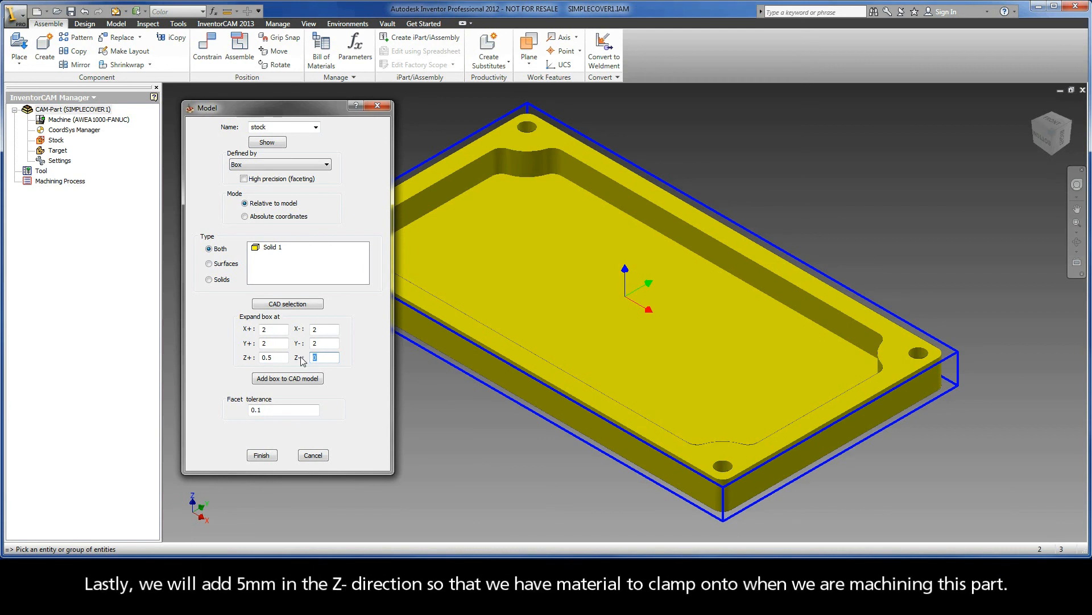
{"action": "type", "text": "5"}
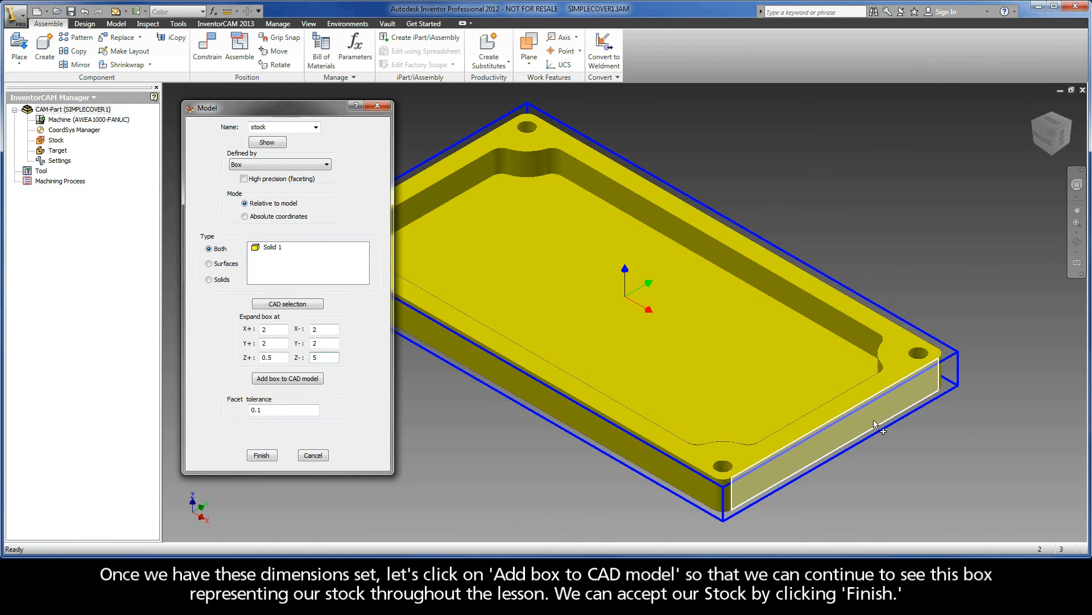
{"action": "left_click", "coordinate": [288, 378]}
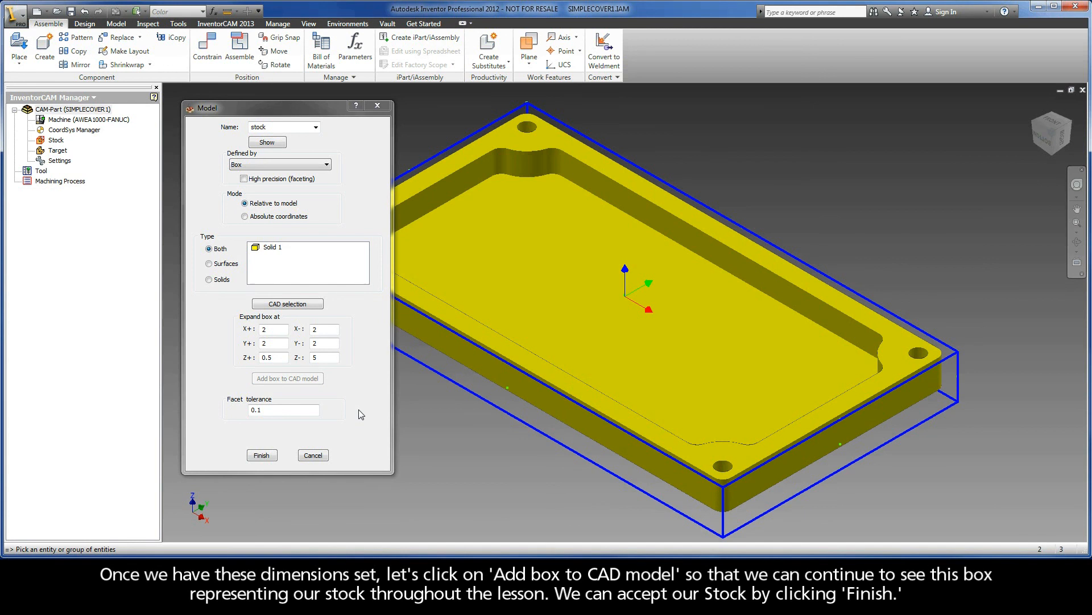
{"action": "left_click", "coordinate": [261, 456]}
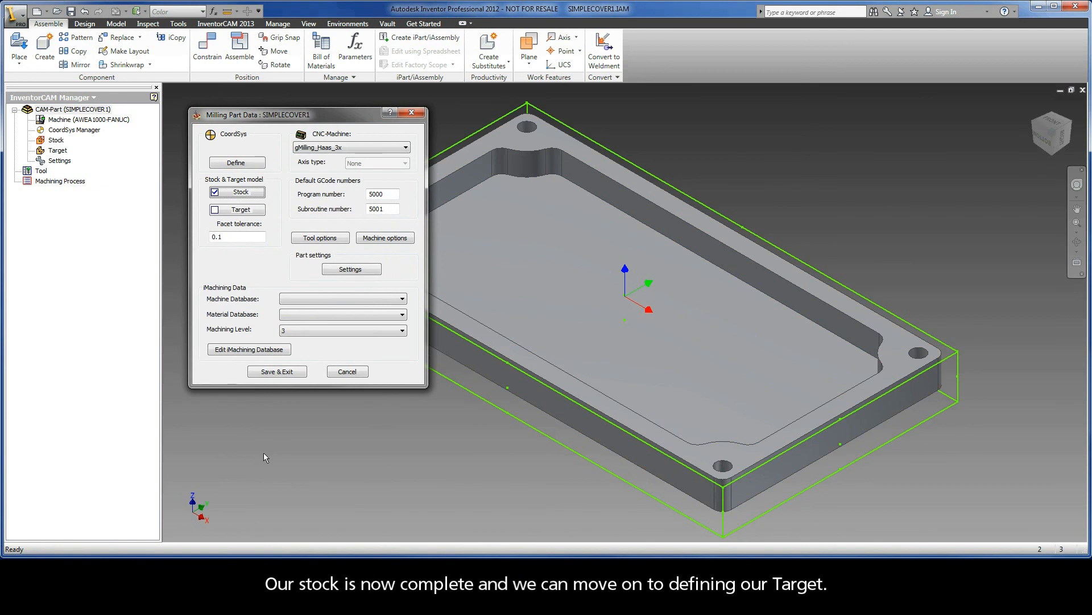
Define the cover solid as the target model named target, and save and exit the milling part data
{"action": "left_click", "coordinate": [236, 210]}
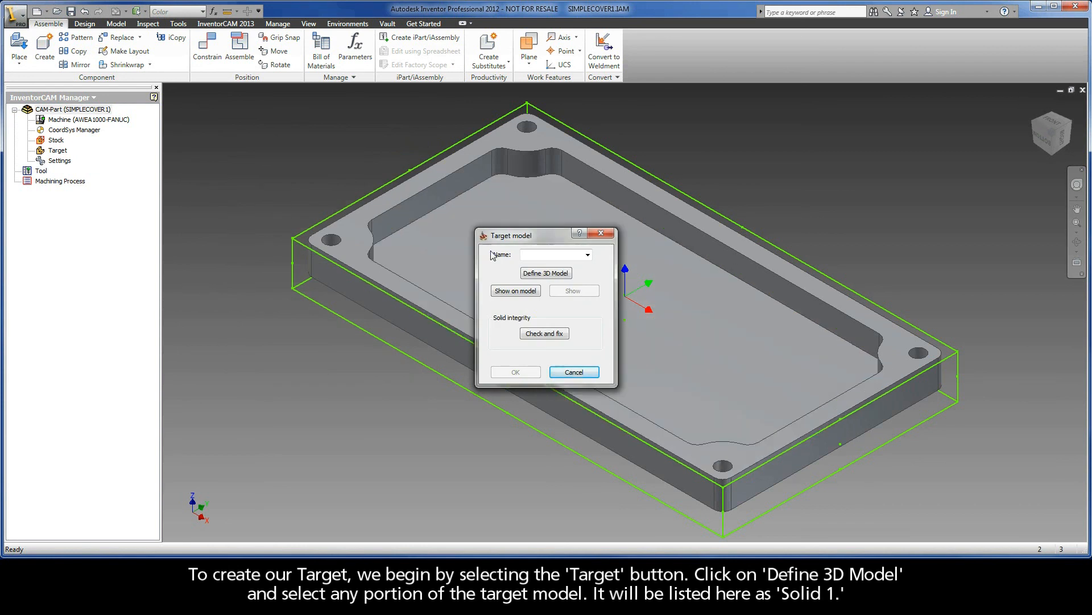
{"action": "left_click", "coordinate": [547, 275]}
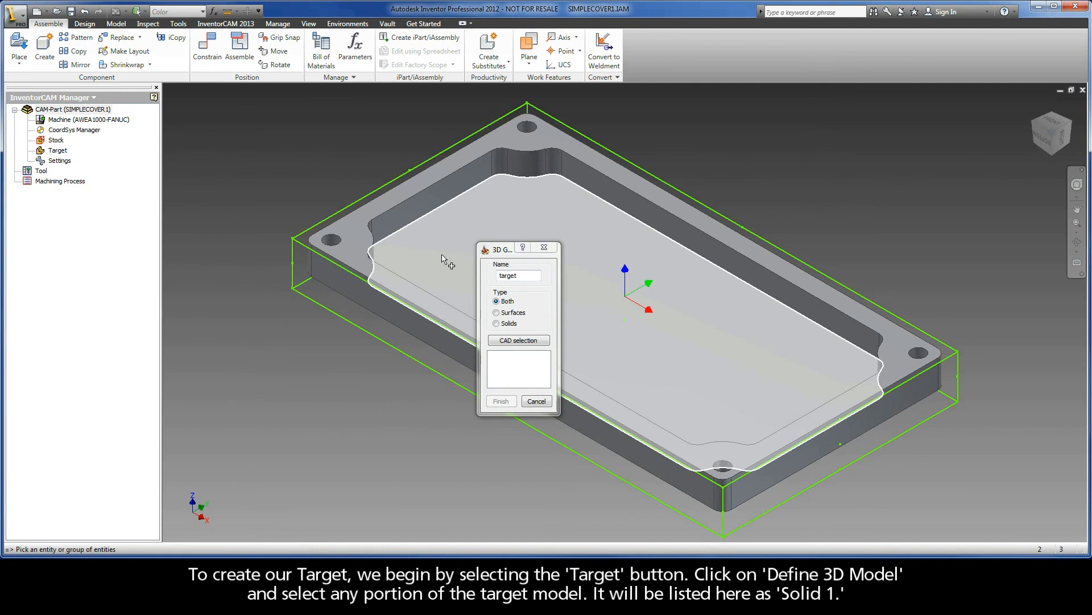
{"action": "left_click", "coordinate": [443, 258]}
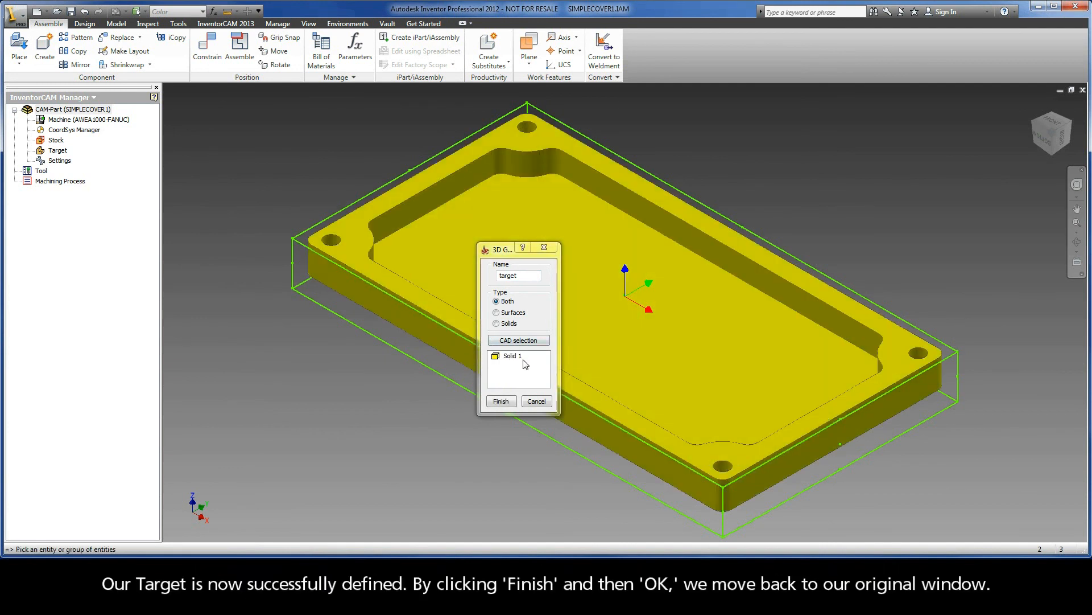
{"action": "left_click", "coordinate": [501, 402]}
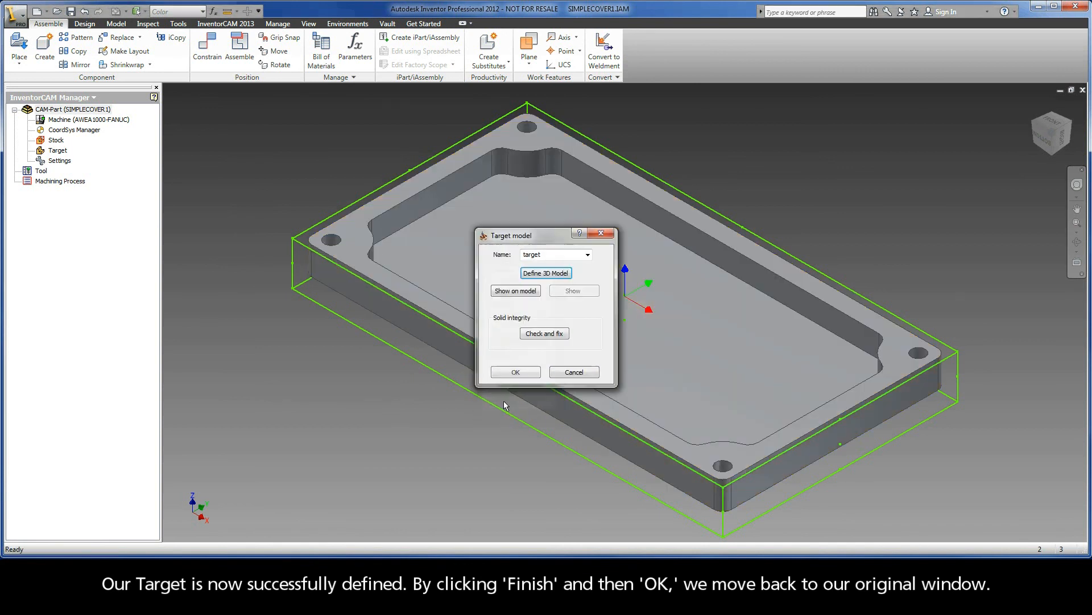
{"action": "left_click", "coordinate": [511, 373]}
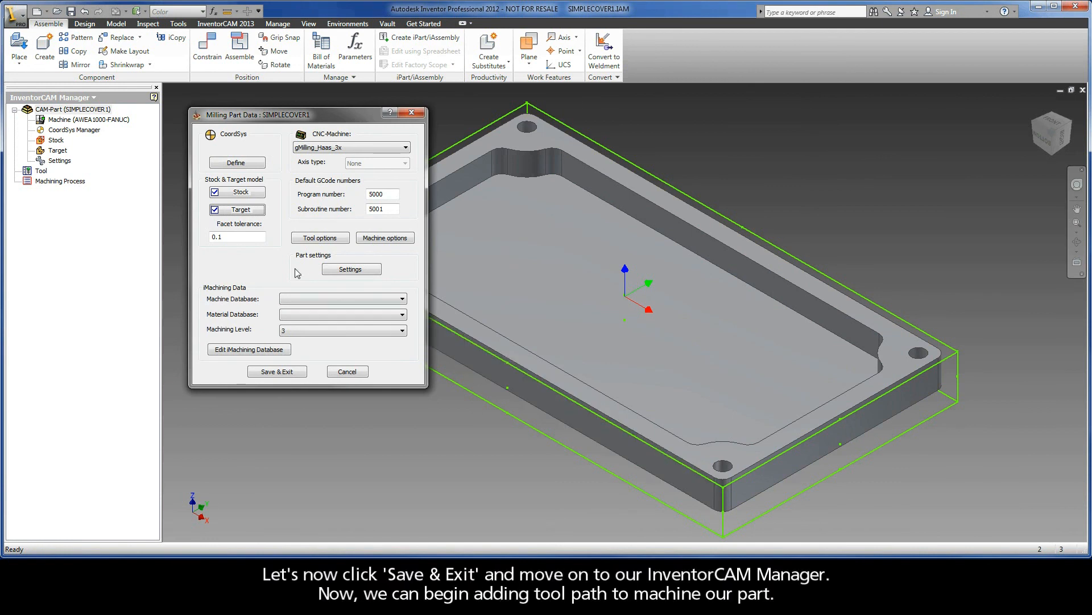
{"action": "left_click", "coordinate": [281, 372]}
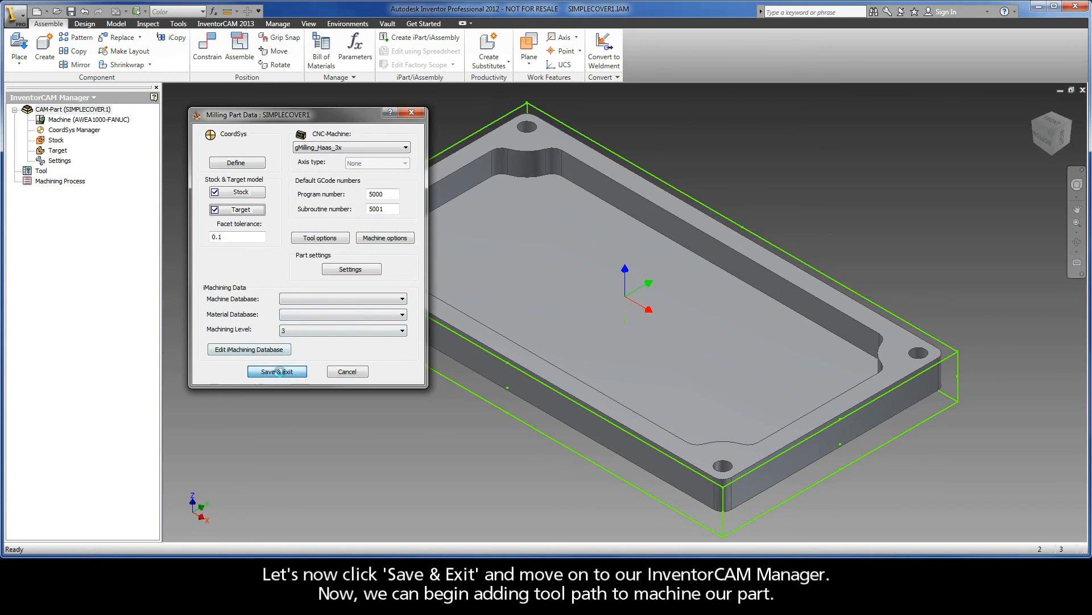